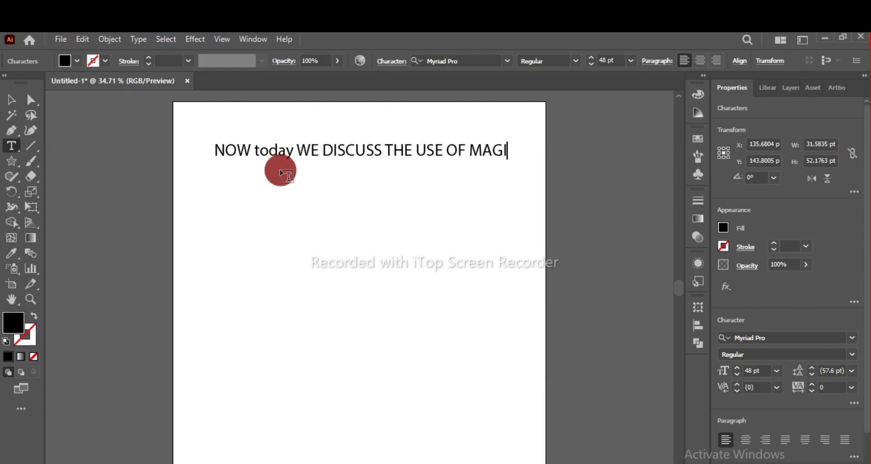
# Finish the text with "WAND TOOL AND THE LASSO TOOL", "LET ME SHOE YOU THE USE OF THIS!" and "SHORT KEYS OF OD MAGIC WAND TOOL IS (Y)".
pyautogui.write('WAND TOOL AND THE LASSO TOOL')
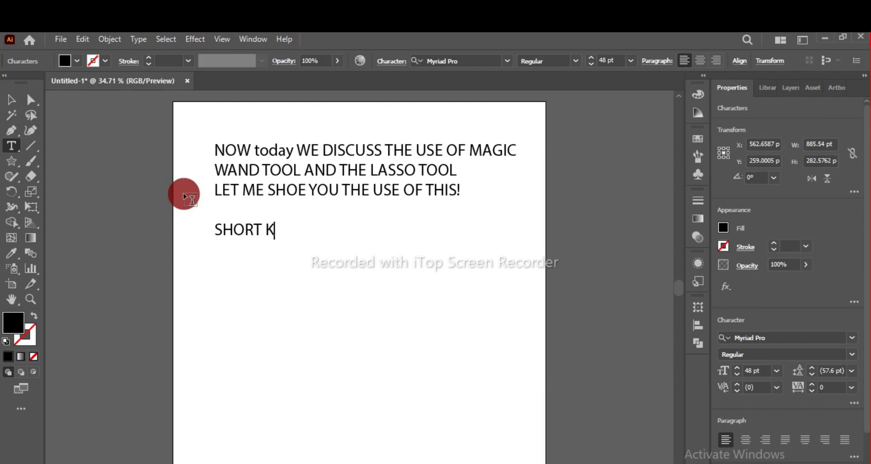
pyautogui.write('F')
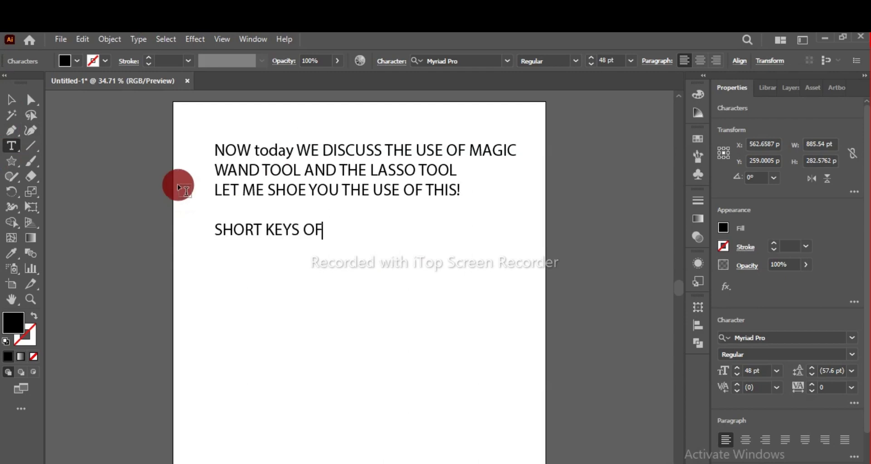
pyautogui.click(351, 271)
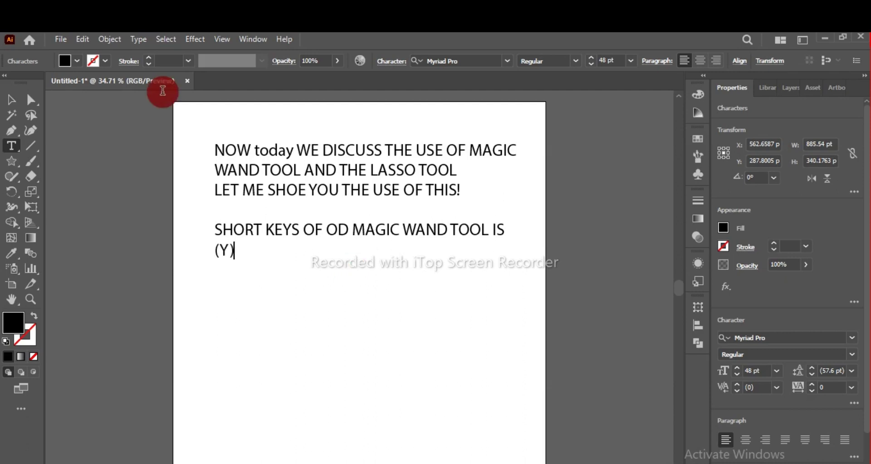
# Move the finished text block slightly lower and to the left on the artboard, then deselect it.
pyautogui.click(11, 99)
pyautogui.moveTo(296, 246)
pyautogui.mouseDown()
pyautogui.moveTo(282, 216)
pyautogui.moveTo(290, 236)
pyautogui.mouseUp()
pyautogui.click(253, 129)
# Create a new 1080 x 1080 pt document from the recent custom preset.
pyautogui.click(62, 42)
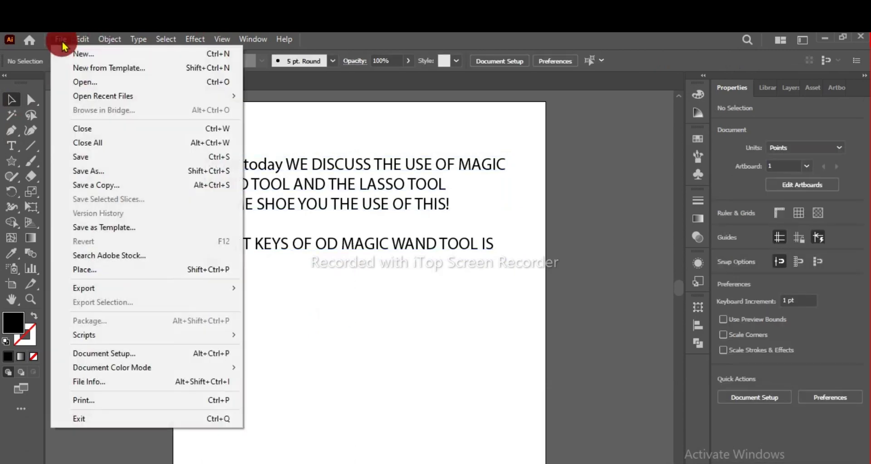
pyautogui.click(84, 54)
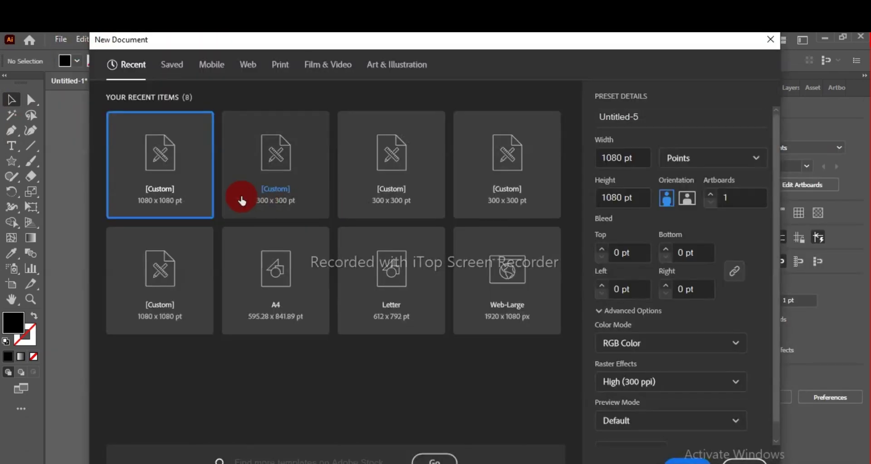
pyautogui.click(169, 190)
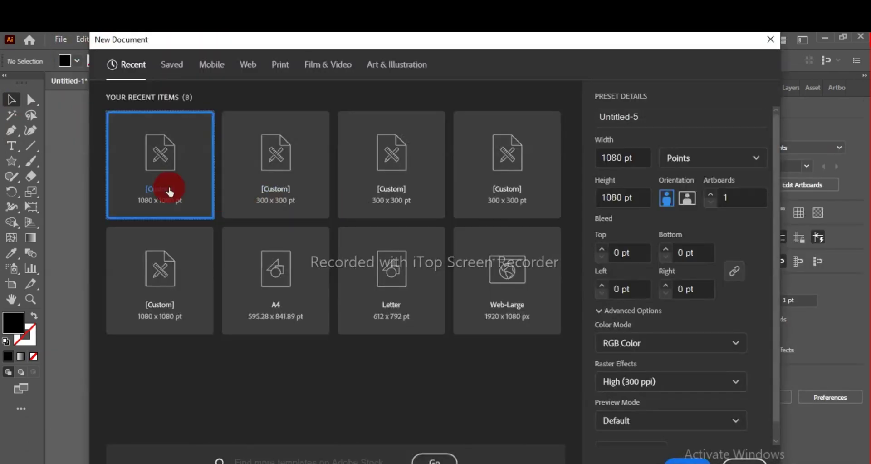
pyautogui.click(681, 462)
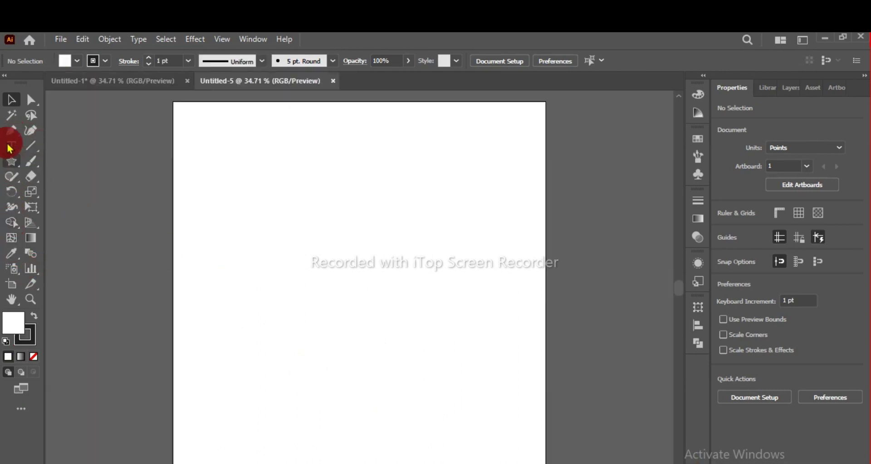
# Draw a square of about 138 pt near the artboard's upper-left corner and fill it yellow.
pyautogui.click(13, 167)
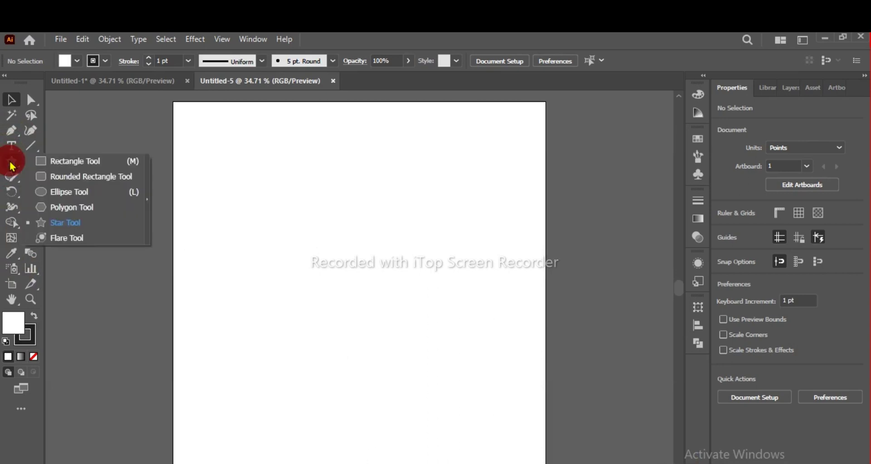
pyautogui.click(69, 161)
pyautogui.moveTo(204, 146); pyautogui.dragTo(251, 193)
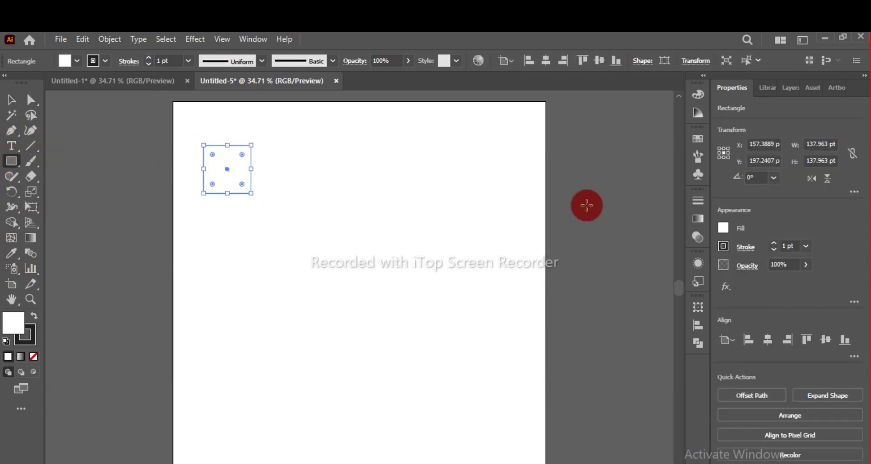
pyautogui.click(724, 228)
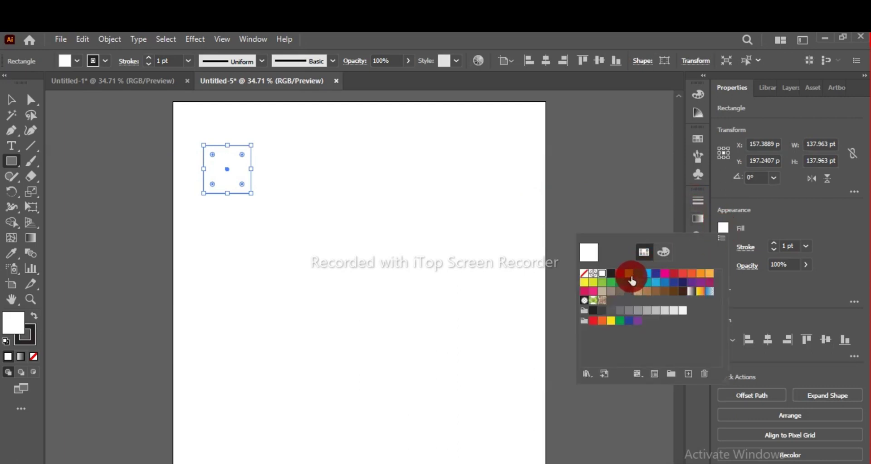
pyautogui.click(584, 282)
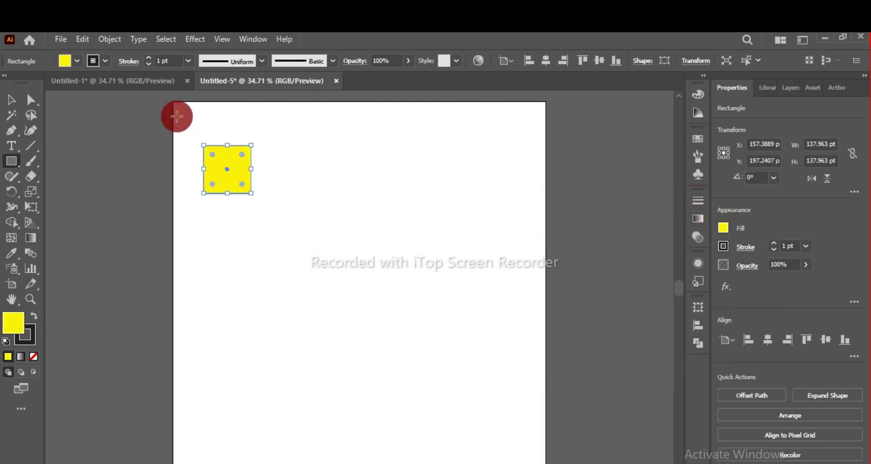
# Duplicate the yellow square into a grid of three rows with four squares each.
pyautogui.click(12, 99)
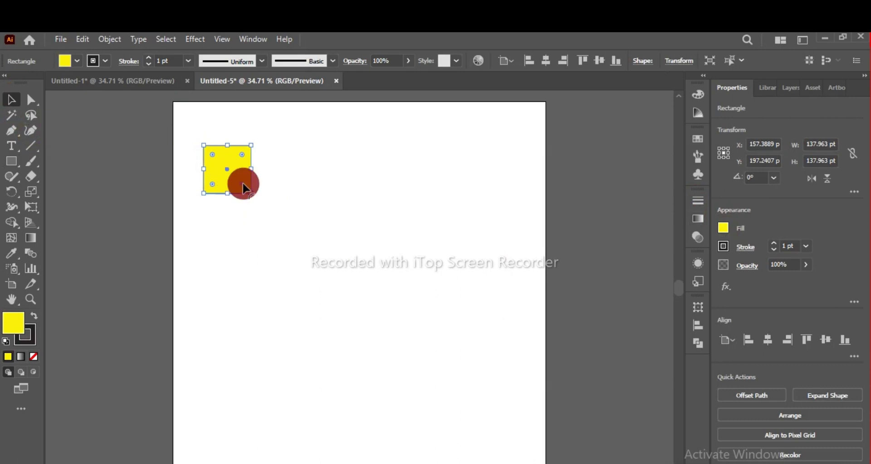
pyautogui.moveTo(236, 175); pyautogui.dragTo(233, 248)
pyautogui.moveTo(234, 250); pyautogui.dragTo(452, 322)
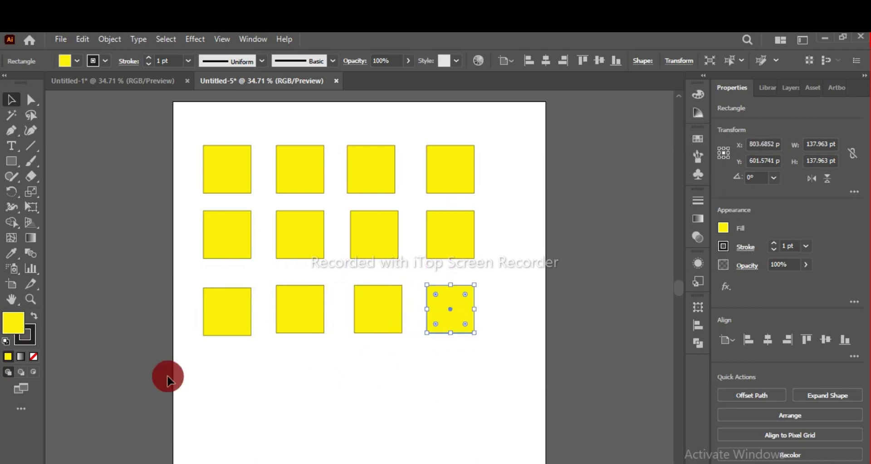
pyautogui.click(241, 285)
# Fill the second square of the top row light orange and the third square purple.
pyautogui.click(321, 192)
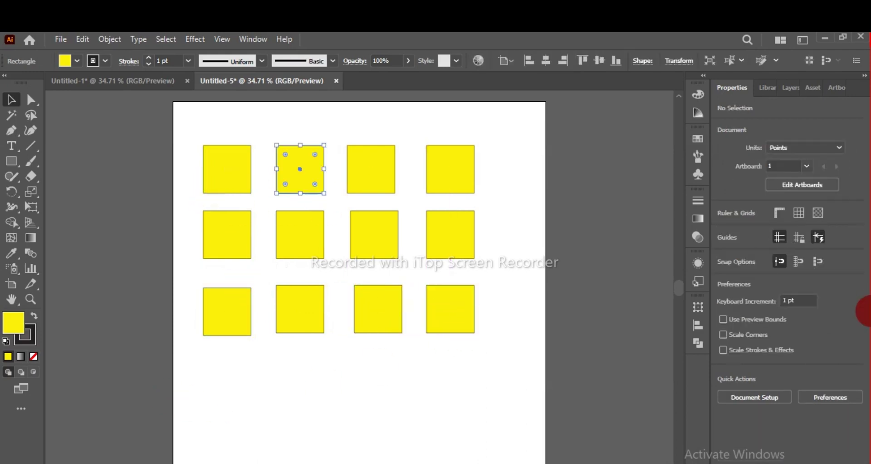
pyautogui.click(723, 227)
pyautogui.click(711, 279)
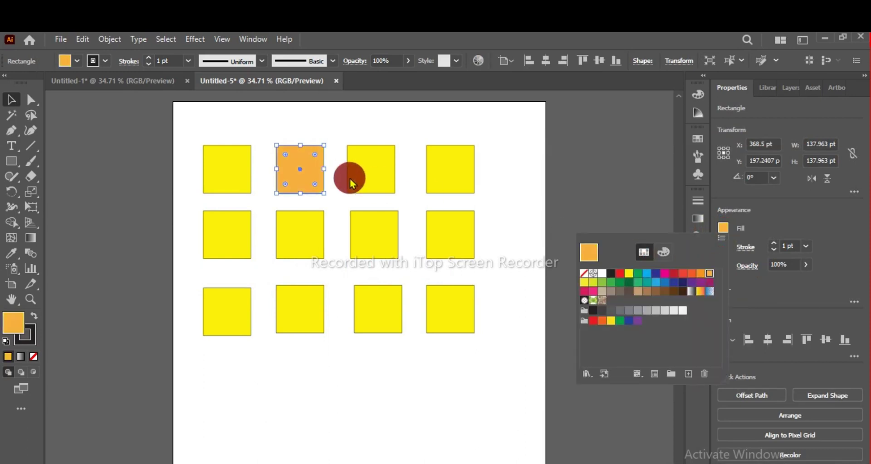
pyautogui.click(379, 181)
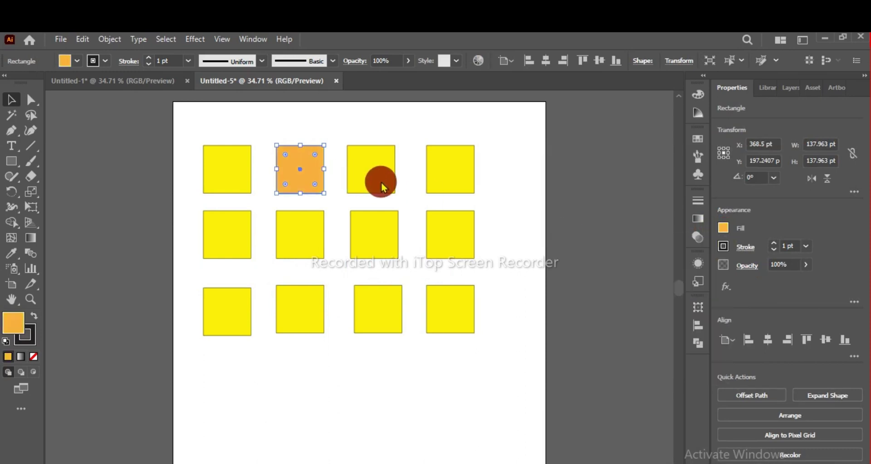
pyautogui.click(723, 228)
pyautogui.click(702, 283)
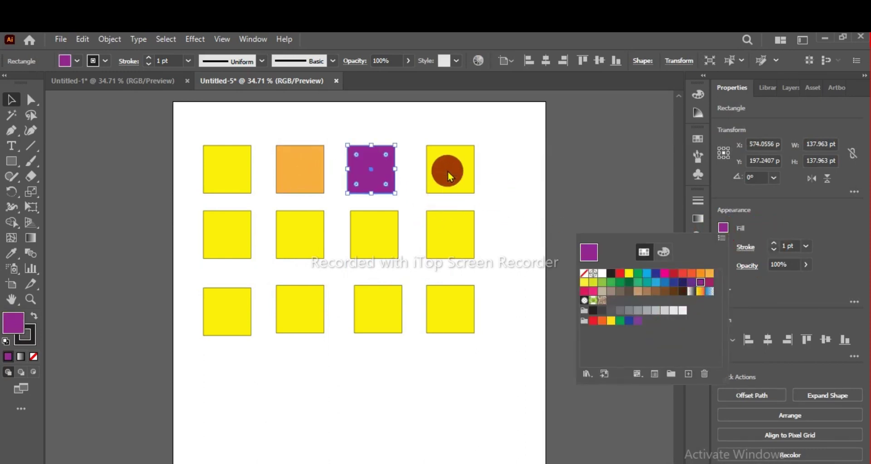
# Fill the fourth square of the top row dark red.
pyautogui.click(724, 228)
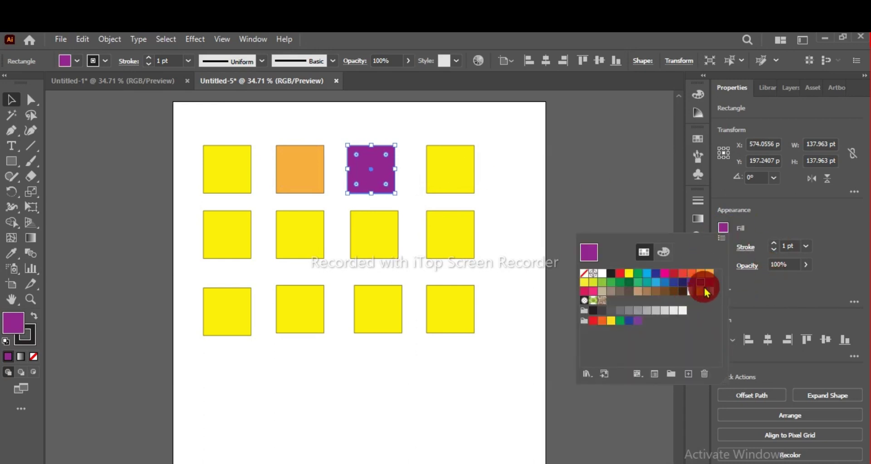
pyautogui.doubleClick(449, 173)
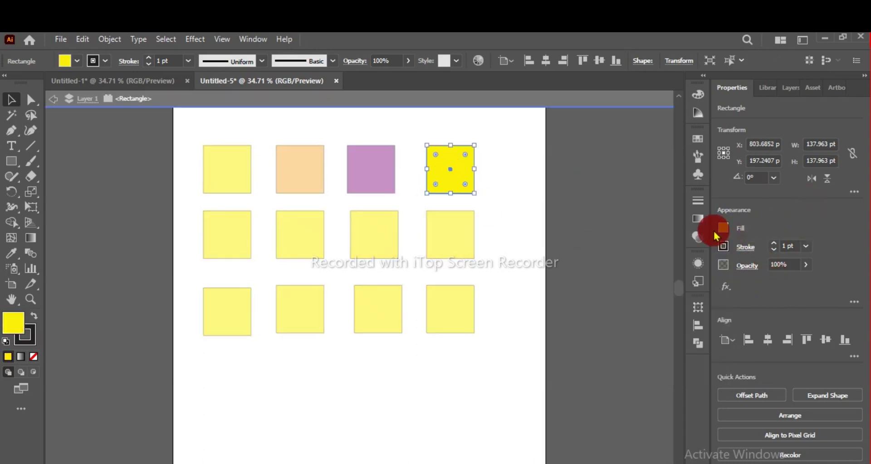
pyautogui.click(522, 100)
pyautogui.click(731, 239)
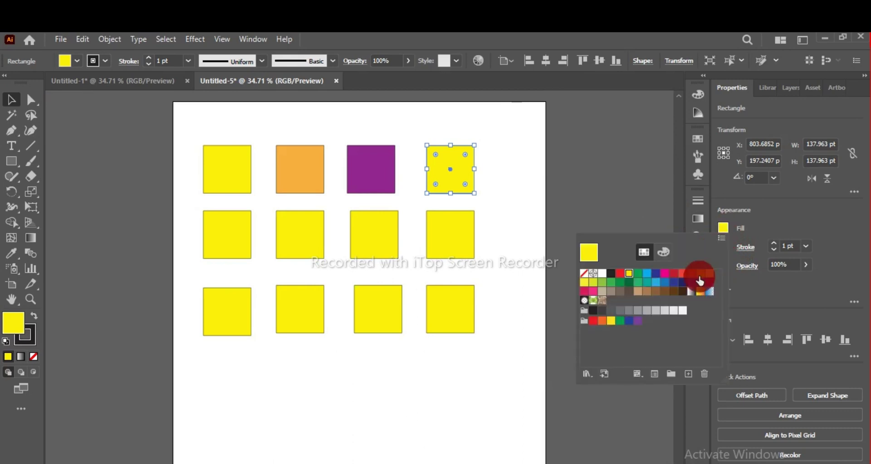
pyautogui.click(675, 274)
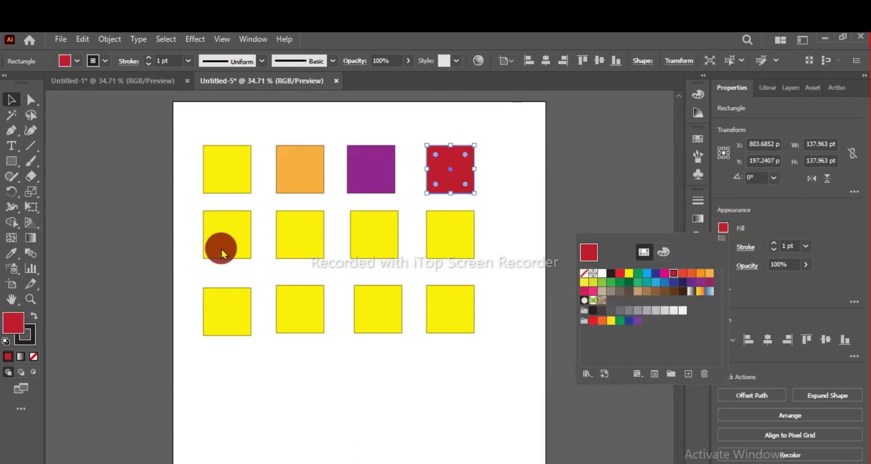
# Fill the first square of the middle row orange and the second square dark red.
pyautogui.click(231, 239)
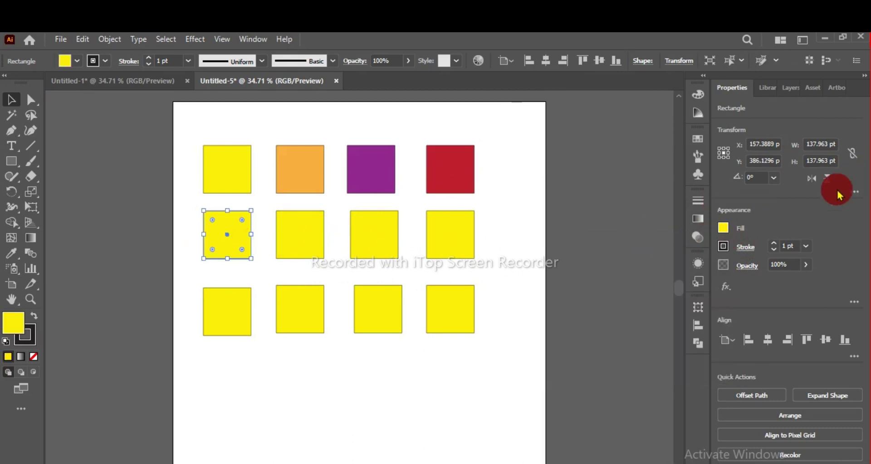
pyautogui.click(724, 228)
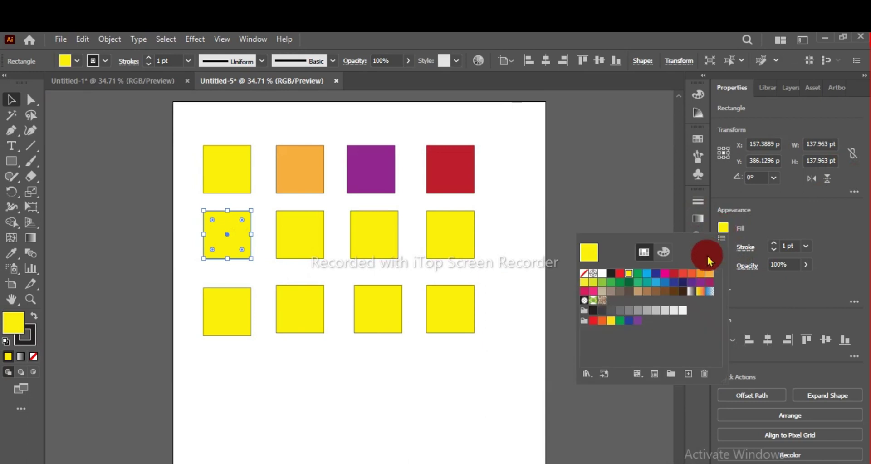
pyautogui.click(692, 274)
pyautogui.click(697, 275)
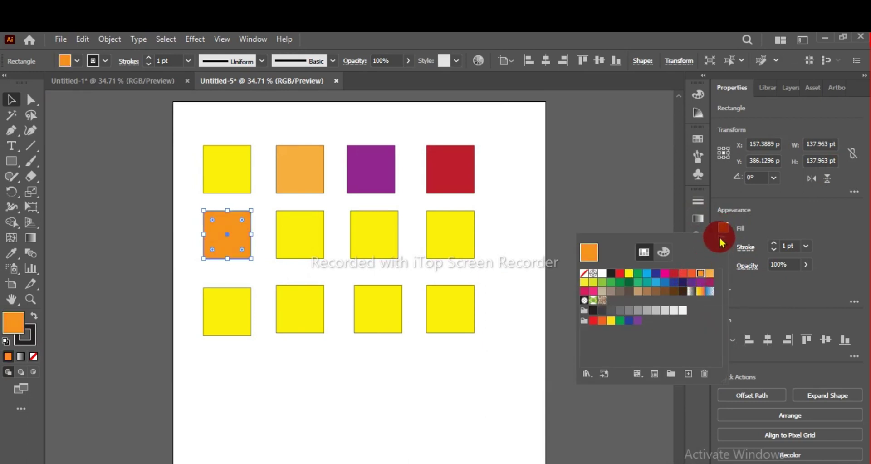
pyautogui.click(299, 234)
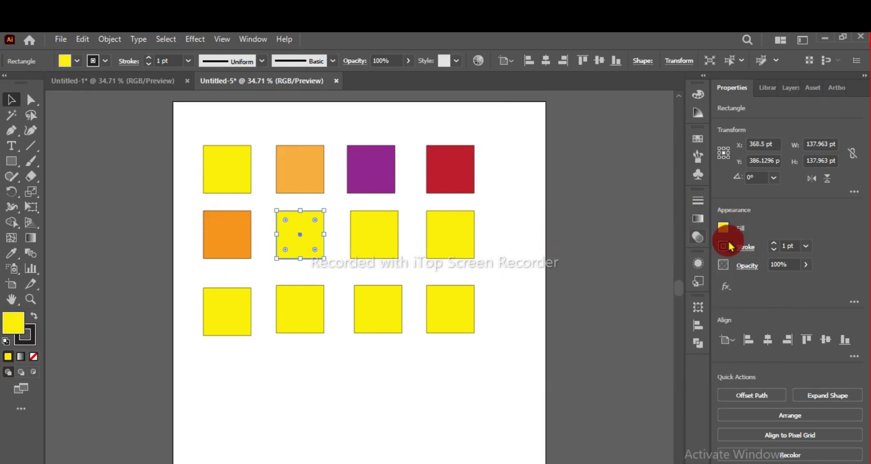
pyautogui.click(723, 228)
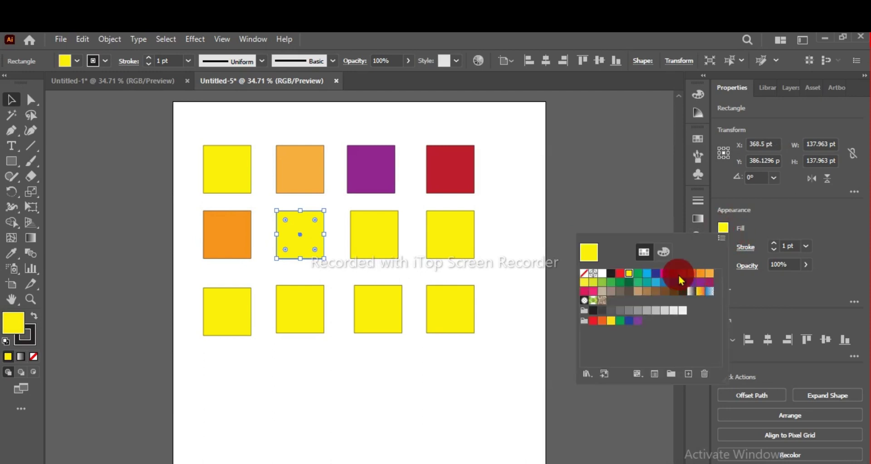
pyautogui.click(674, 273)
# Fill the third square of the middle row light orange.
pyautogui.click(385, 241)
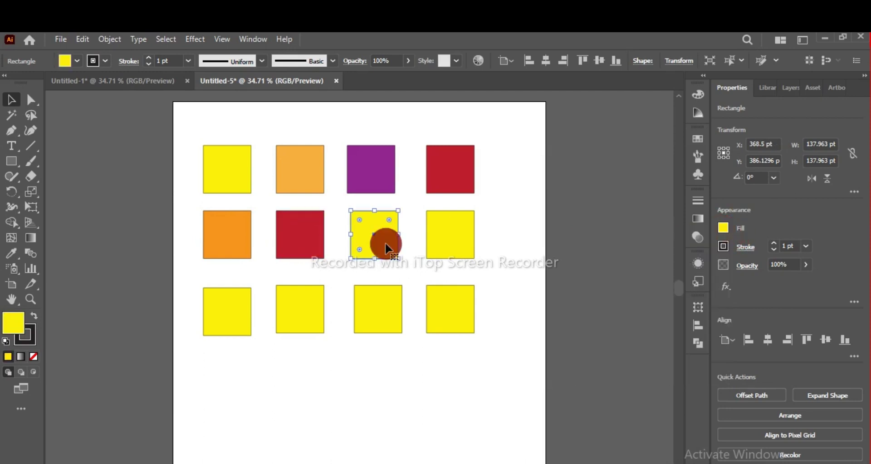
pyautogui.click(723, 228)
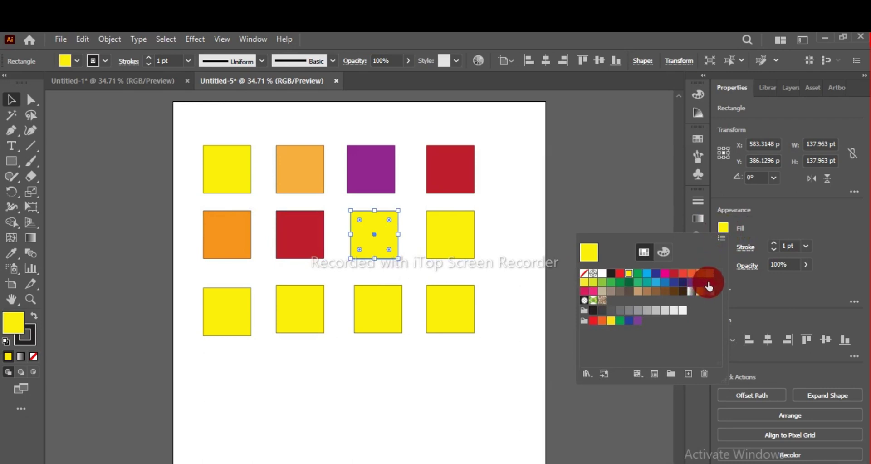
pyautogui.click(709, 282)
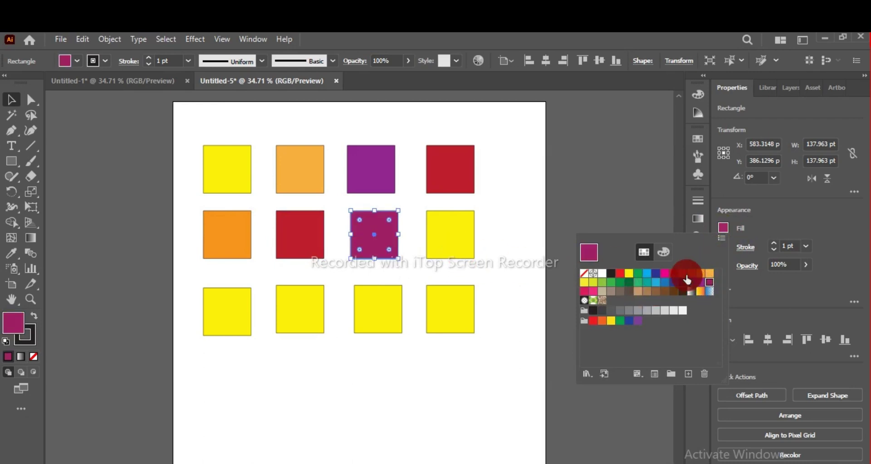
pyautogui.click(699, 275)
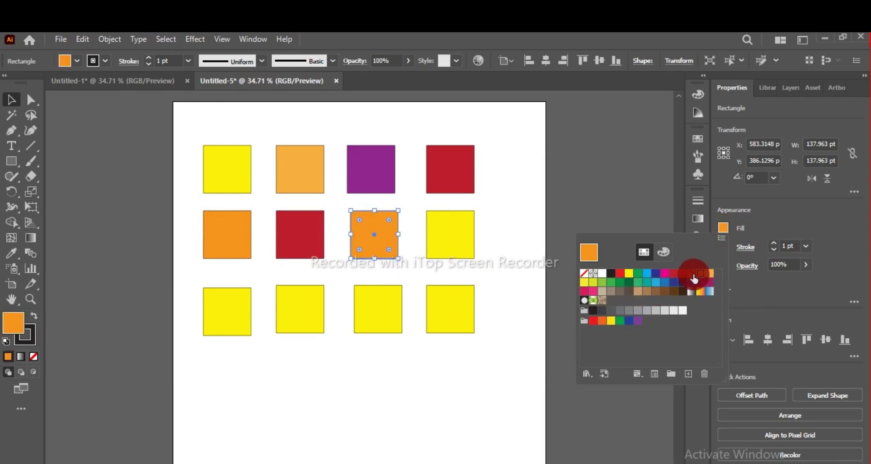
pyautogui.click(697, 276)
pyautogui.click(724, 227)
# Fill the fourth square of the middle row light blue.
pyautogui.click(469, 236)
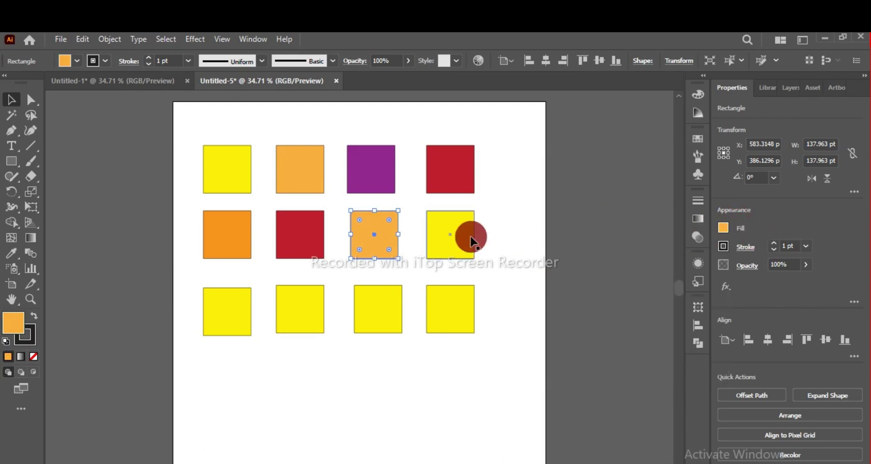
pyautogui.click(723, 227)
pyautogui.click(652, 295)
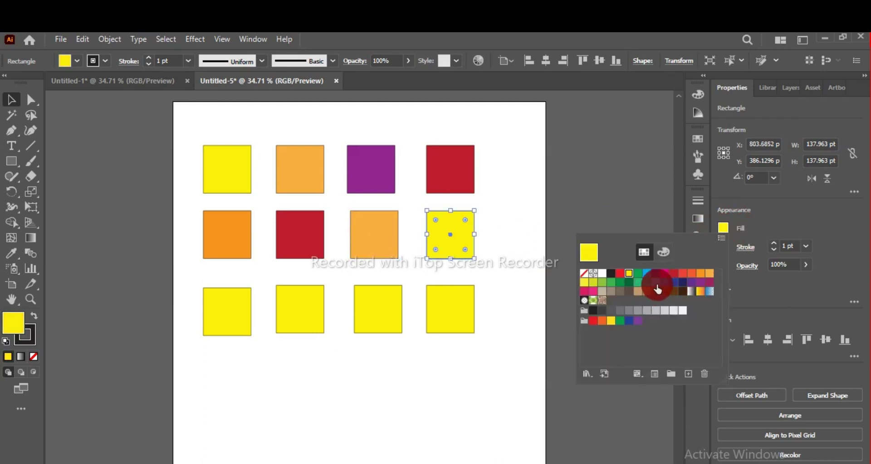
pyautogui.click(658, 284)
# Fill the fourth square of the bottom row dark red.
pyautogui.click(458, 312)
pyautogui.click(444, 322)
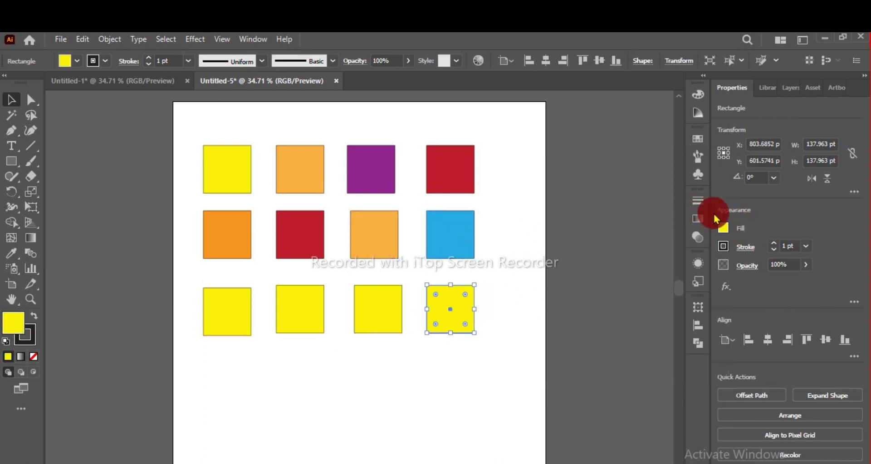
pyautogui.click(724, 228)
pyautogui.click(674, 273)
pyautogui.click(454, 314)
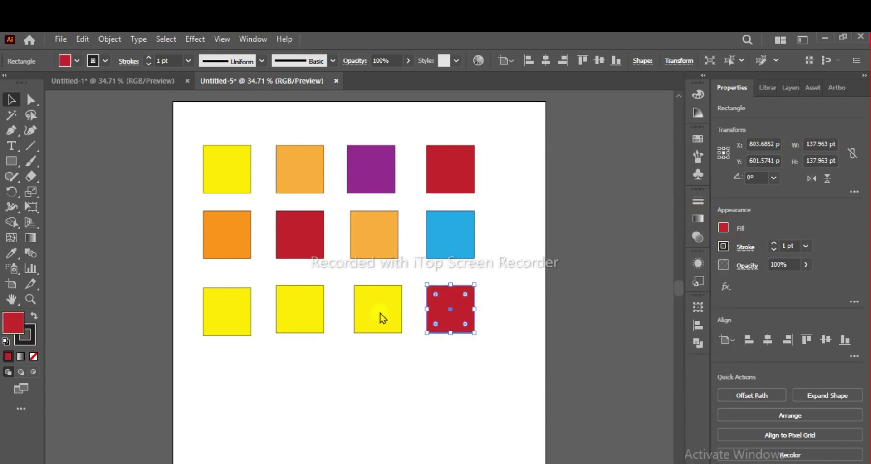
# Fill the third square of the bottom row purple (C=50 M=100 Y=0 K=0).
pyautogui.doubleClick(383, 317)
pyautogui.click(596, 97)
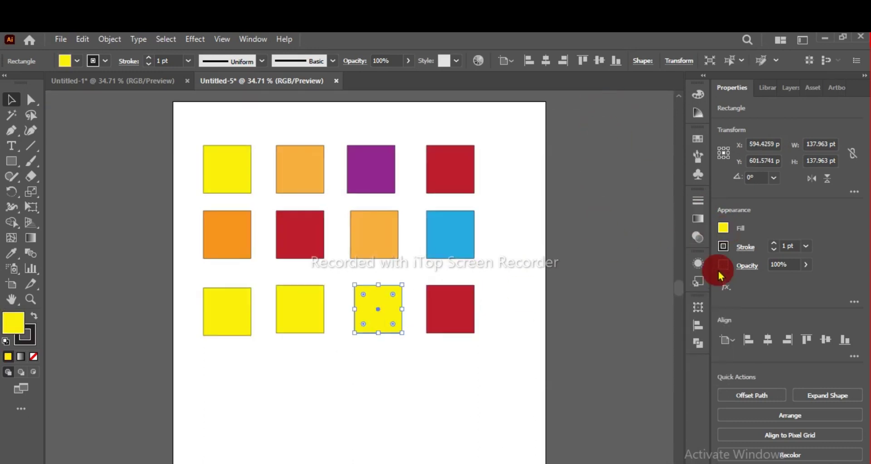
pyautogui.click(723, 227)
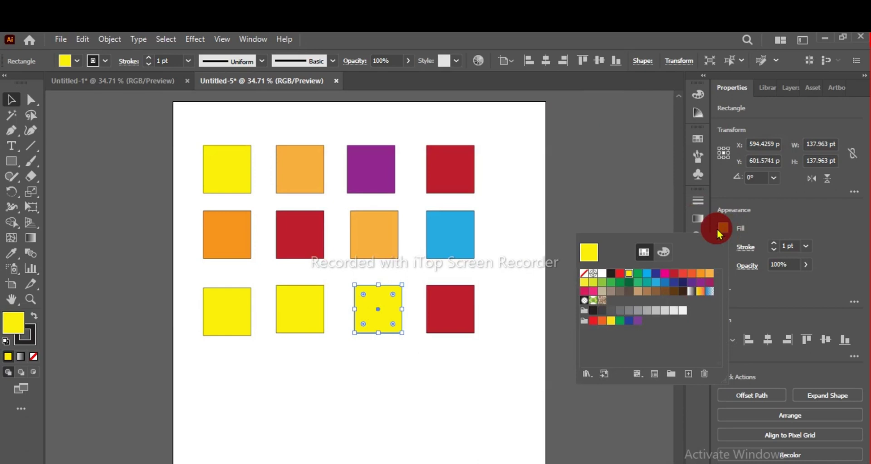
pyautogui.click(710, 273)
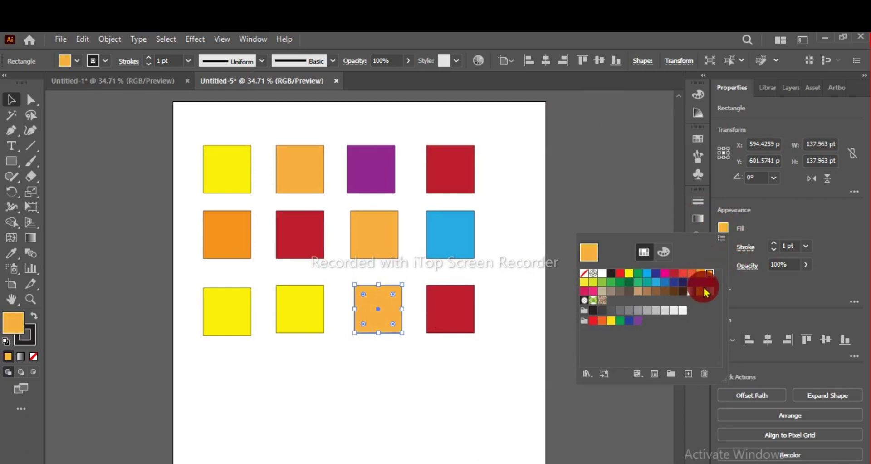
pyautogui.click(700, 282)
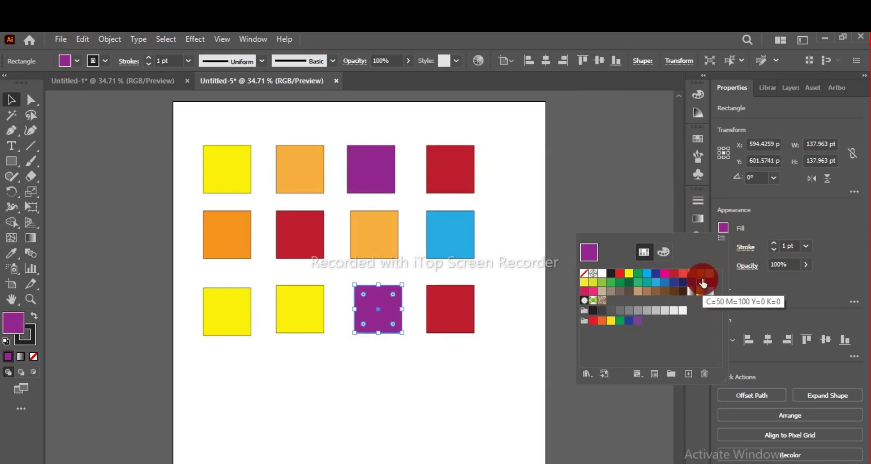
# Fill the second square of the bottom row light blue.
pyautogui.click(286, 314)
pyautogui.click(292, 307)
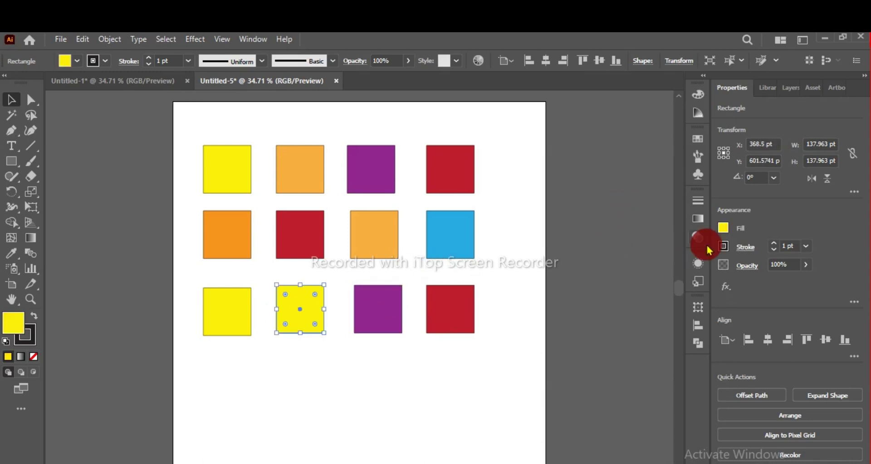
pyautogui.click(725, 229)
pyautogui.click(655, 284)
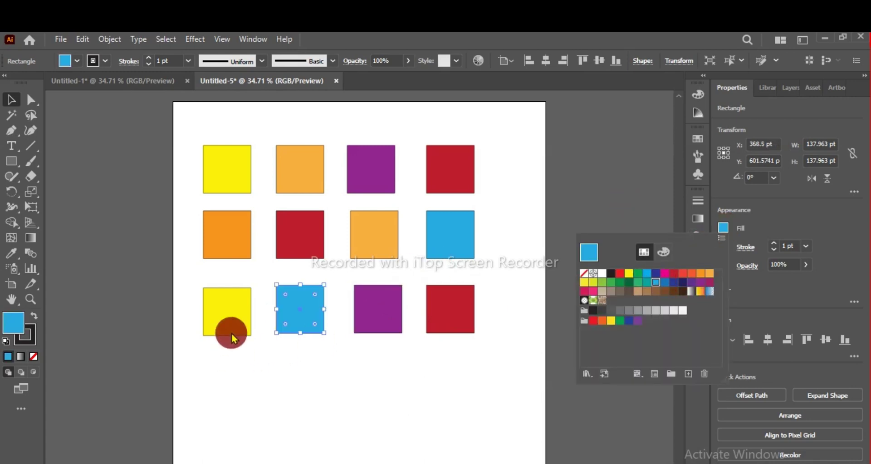
# Clear the selection and select all yellow squares at once with the Magic Wand tool.
pyautogui.click(230, 322)
pyautogui.click(445, 414)
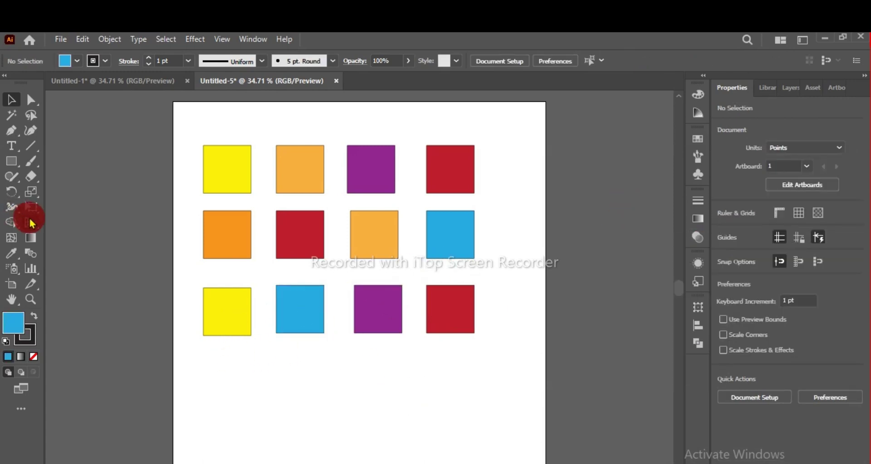
pyautogui.click(11, 119)
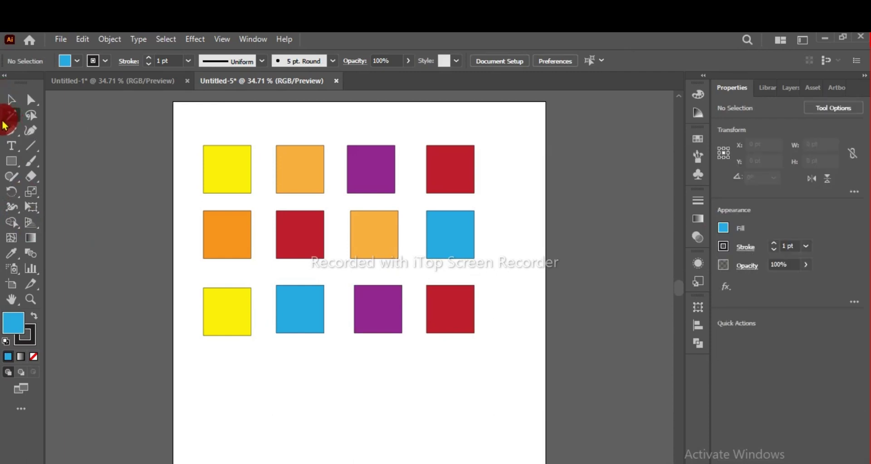
pyautogui.click(237, 170)
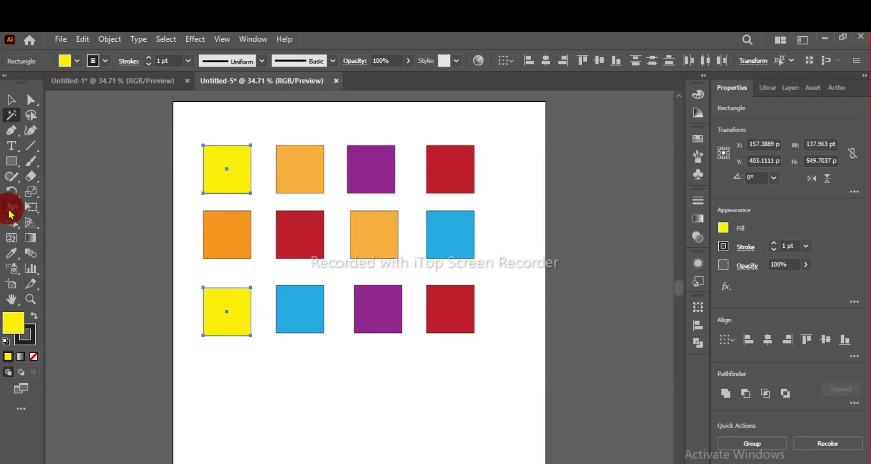
# Add a 48 pt text below the grid reading "by the use of magic wand tool use can easily select".
pyautogui.click(11, 146)
pyautogui.click(206, 363)
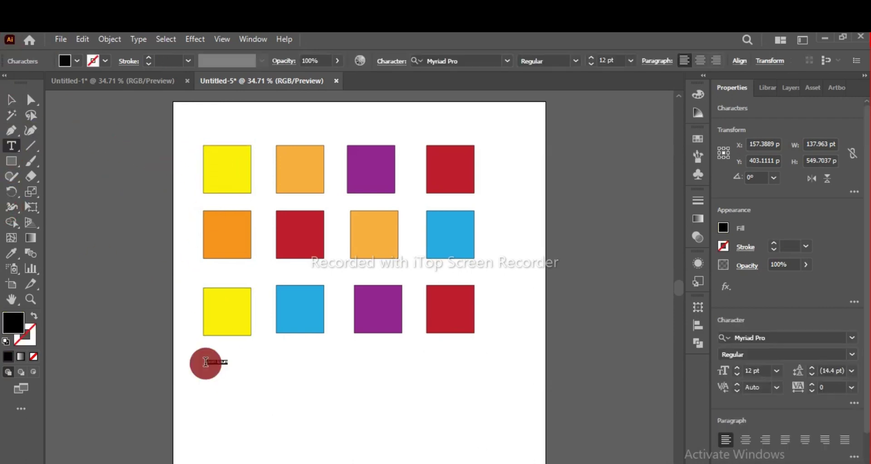
pyautogui.click(627, 67)
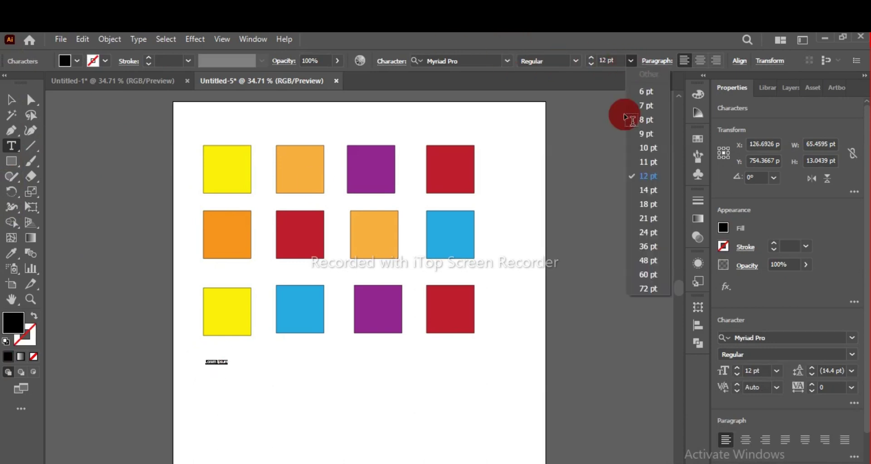
pyautogui.click(649, 261)
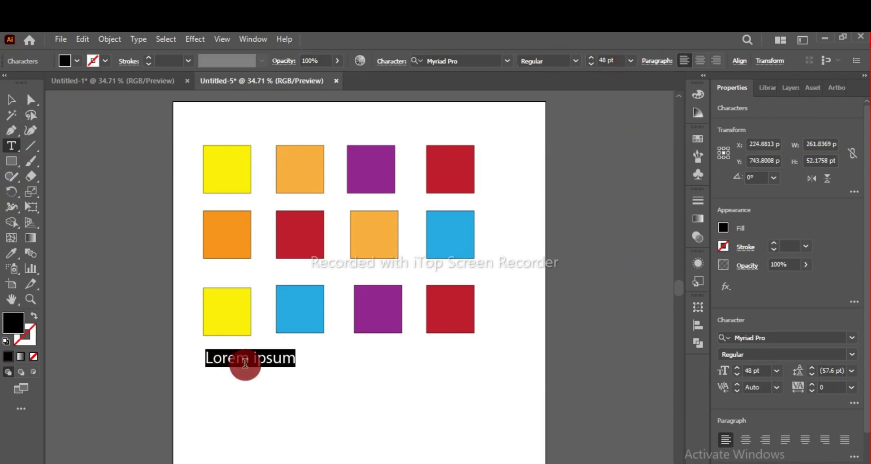
pyautogui.press('BackSpace')
pyautogui.write('by the use of magic wand tool use can easily select')
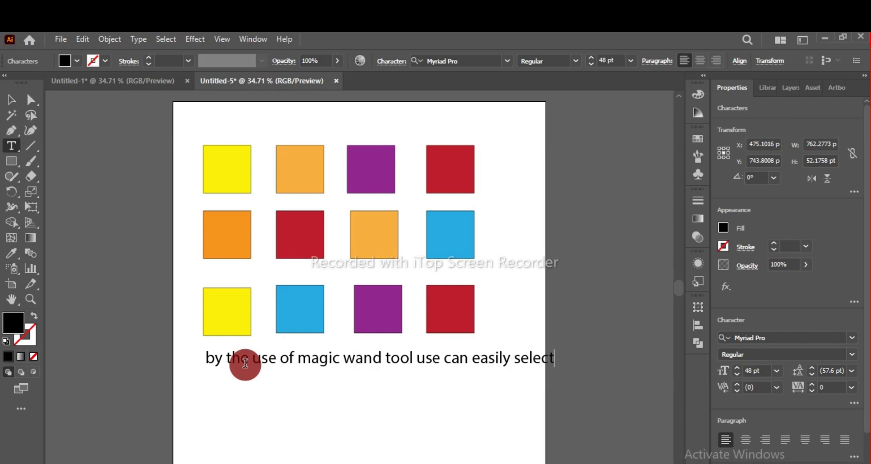
# Add a second line to the text reading "the same color like in thes boxes we select yellow".
pyautogui.press('Return')
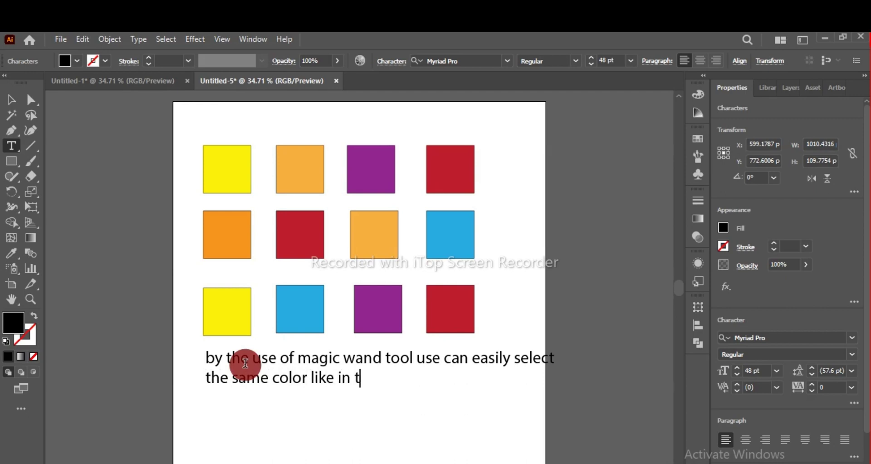
pyautogui.write('boxe')
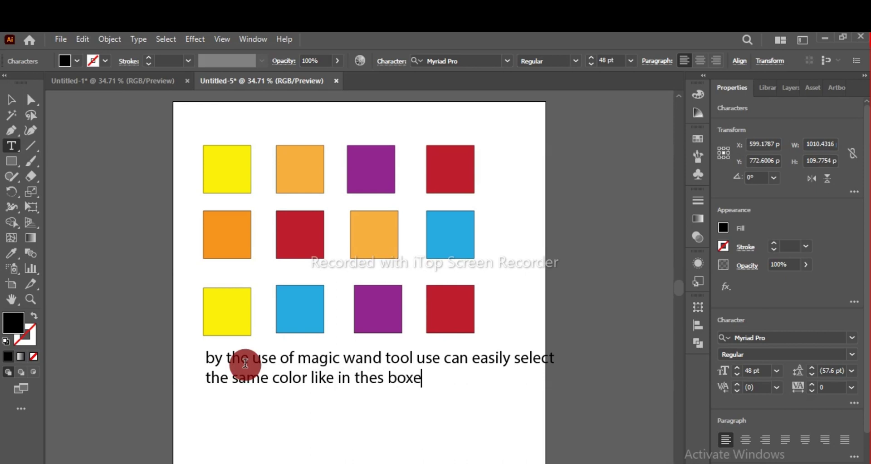
pyautogui.write('s we select ye')
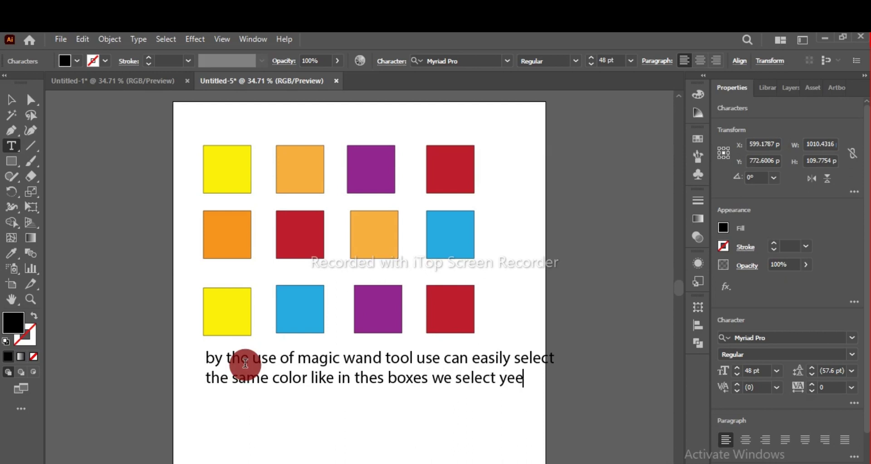
pyautogui.write('llow')
pyautogui.press('Return')
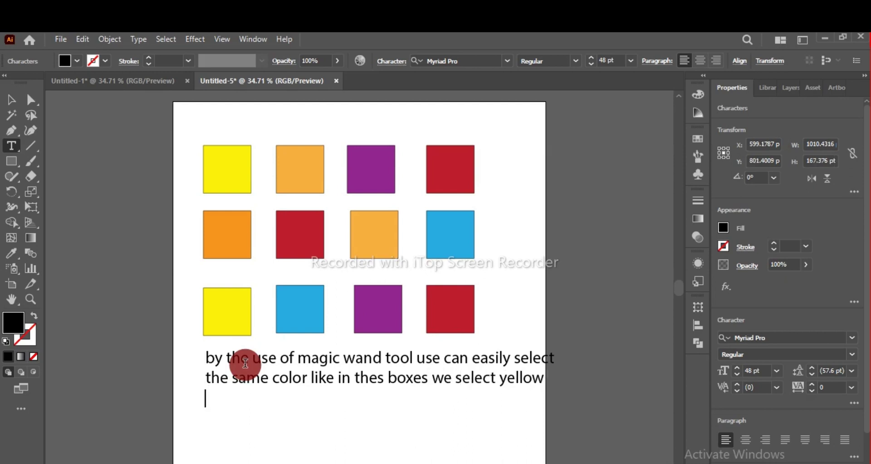
# Add a third line to the text reading "then all the yellow boxes are slected".
pyautogui.write('then all the')
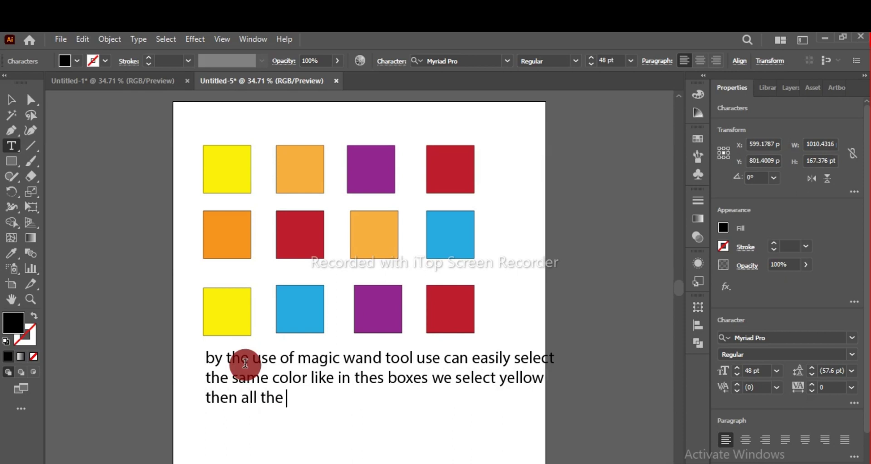
pyautogui.write(' yellow box')
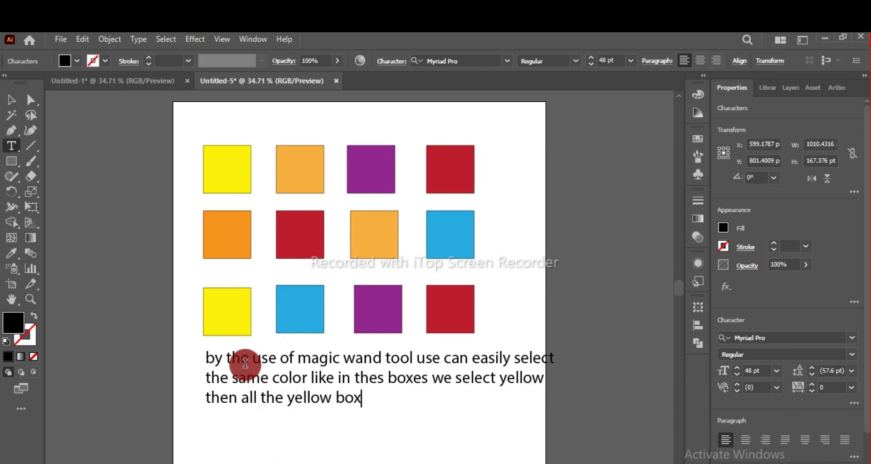
pyautogui.write('es are s')
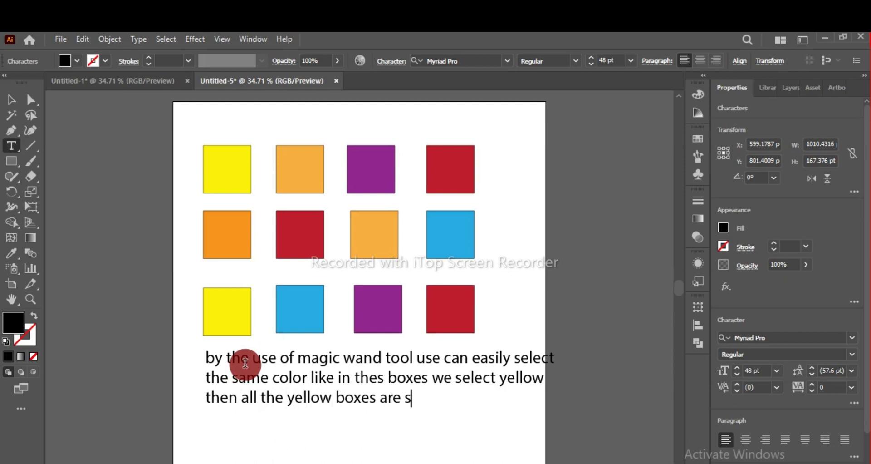
pyautogui.write('lected')
# Move the text block slightly down and left so that it fits within the artboard.
pyautogui.click(11, 99)
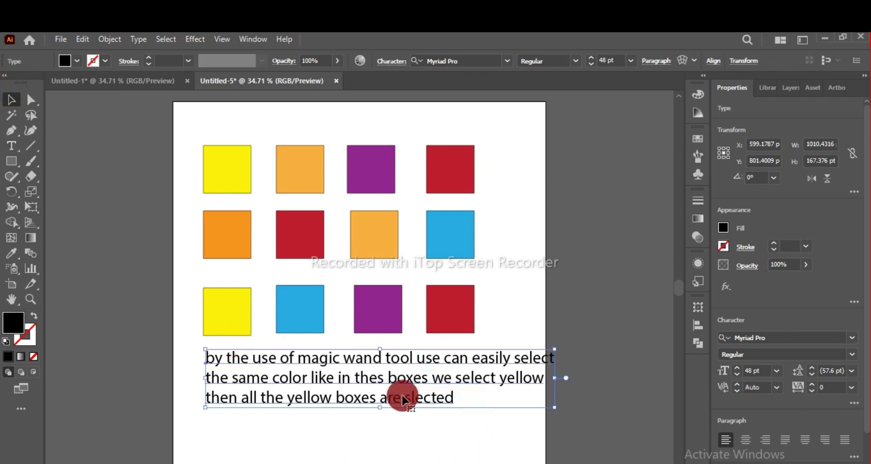
pyautogui.moveTo(402, 393); pyautogui.dragTo(393, 407)
pyautogui.click(486, 449)
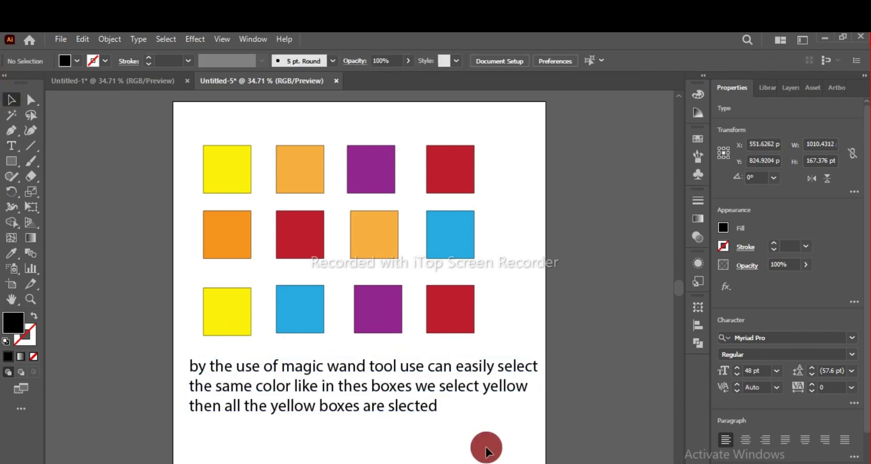
pyautogui.click(418, 405)
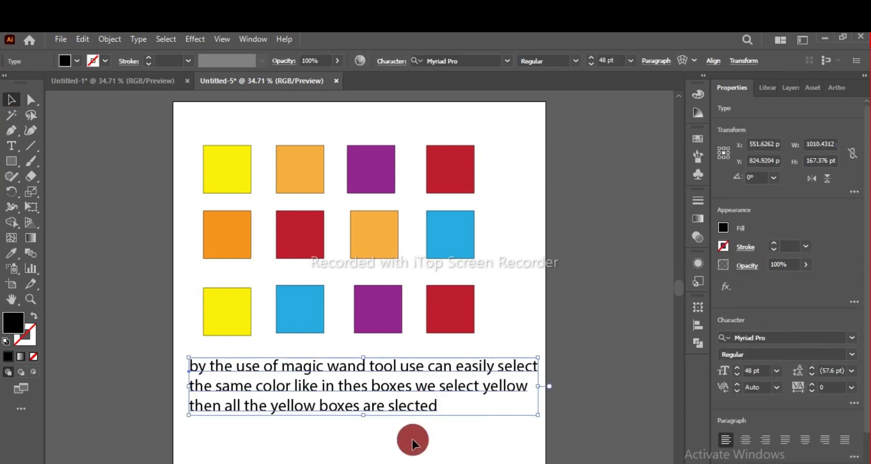
# In the Untitled-1 document, add a 48 pt text below the existing notes reading "now we use the lasso tool".
pyautogui.click(146, 87)
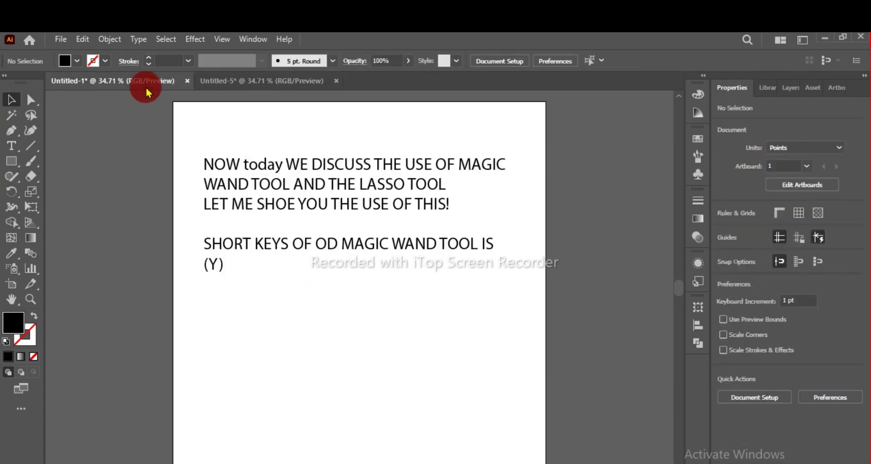
pyautogui.click(16, 152)
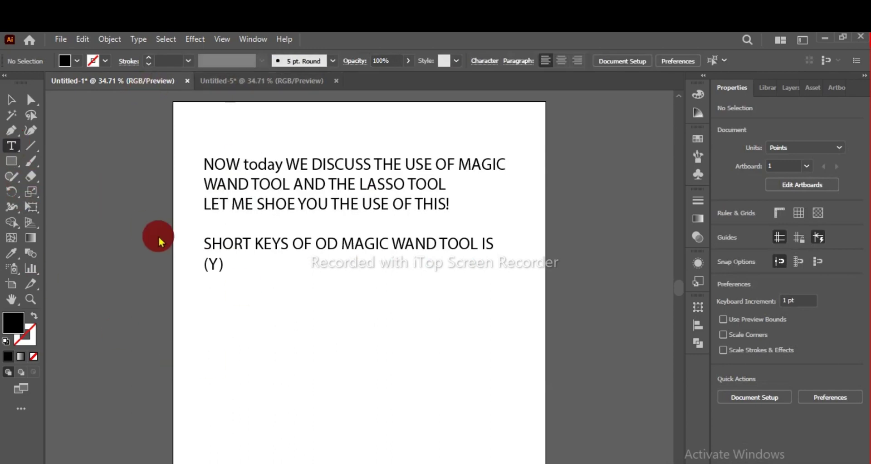
pyautogui.click(192, 319)
pyautogui.write('now w')
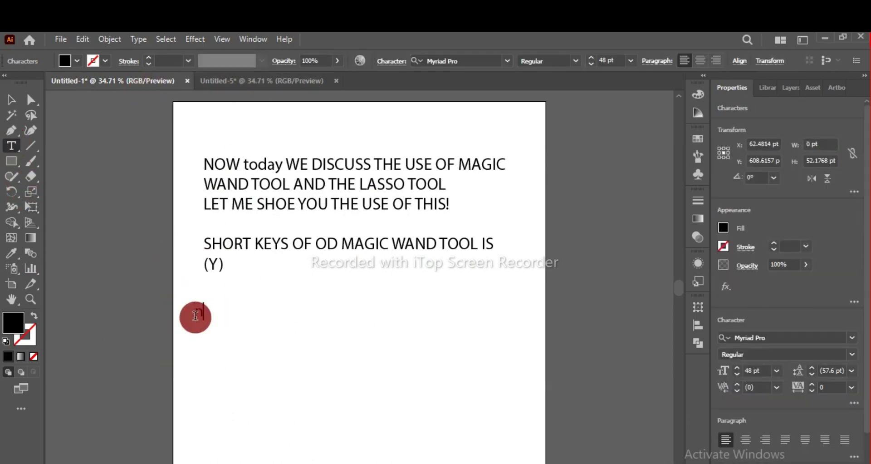
pyautogui.write('e can')
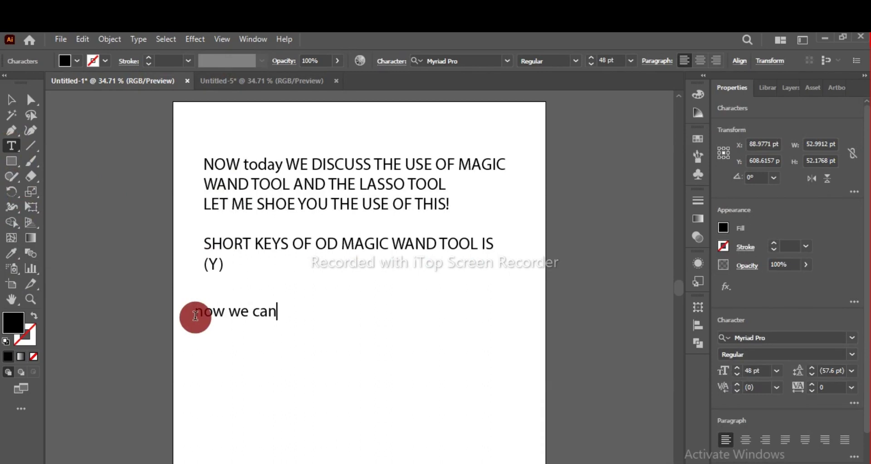
pyautogui.press('BackSpace')
pyautogui.press('BackSpace')
pyautogui.press('BackSpace')
pyautogui.press('BackSpace')
pyautogui.write('use')
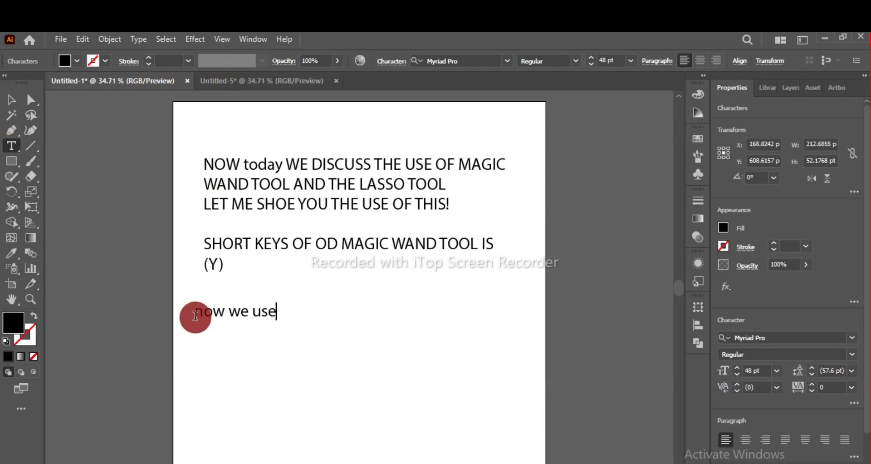
pyautogui.write(' the lass')
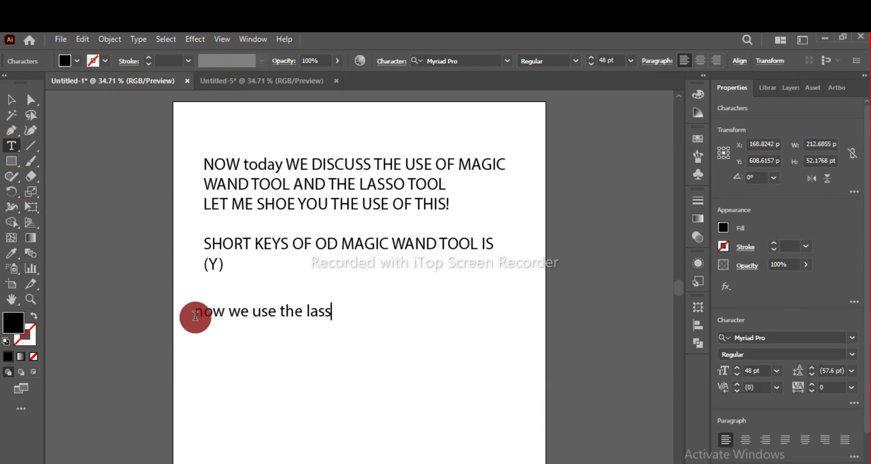
pyautogui.write('o tool')
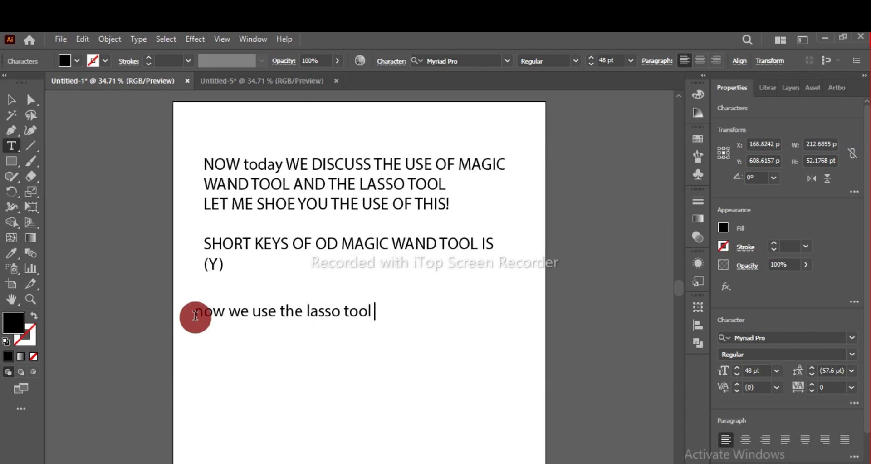
# Continue the lasso note on the same line with "it is like a magic tool !".
pyautogui.write(' it is like h')
pyautogui.press('BackSpace')
pyautogui.write('a ')
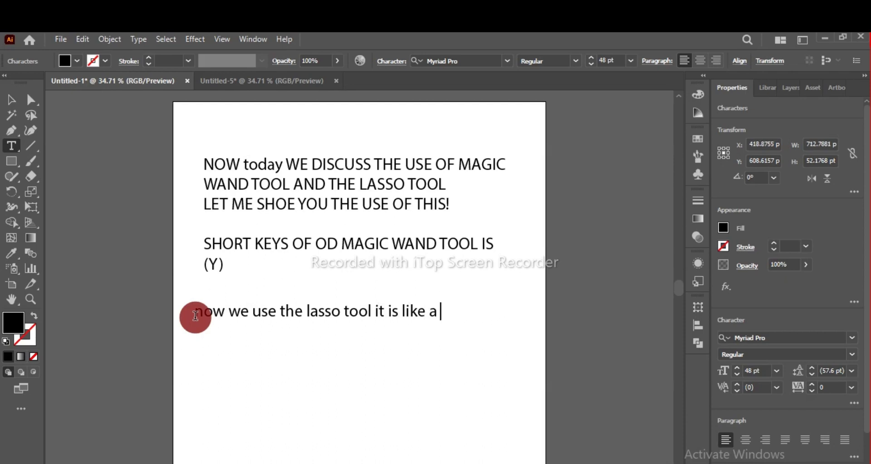
pyautogui.write('magic')
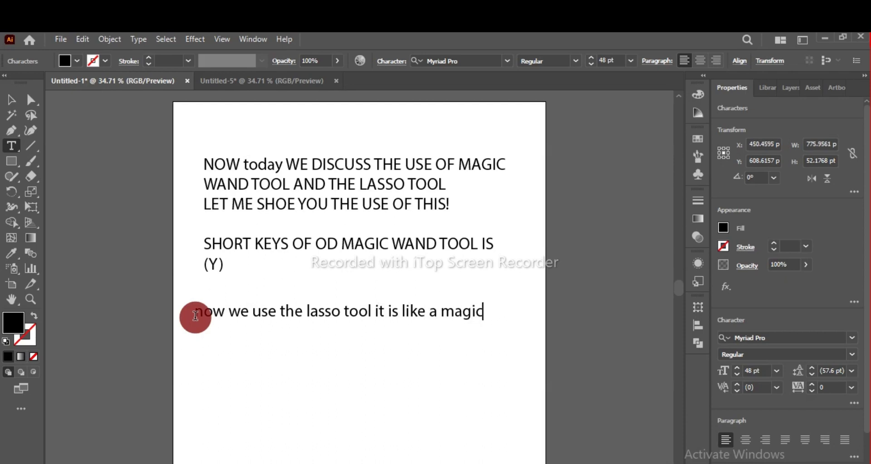
pyautogui.write(' tool !')
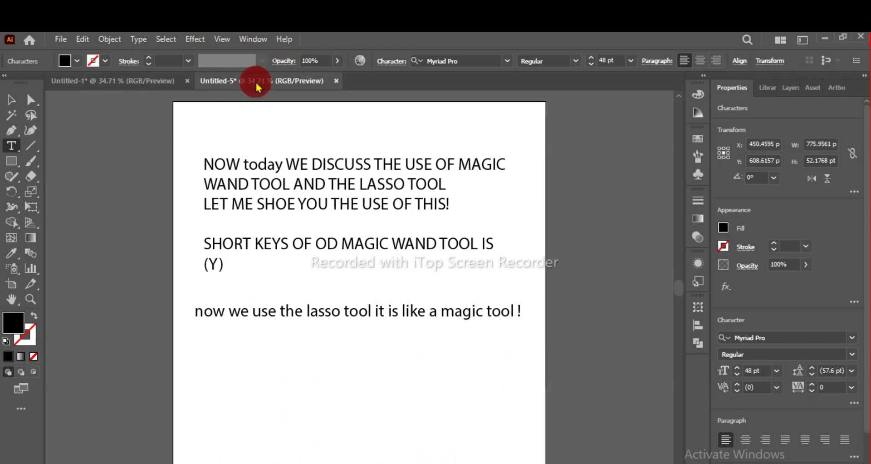
# Return to the Untitled-5 document and delete the explanatory text below the colored squares.
pyautogui.click(253, 81)
pyautogui.click(12, 100)
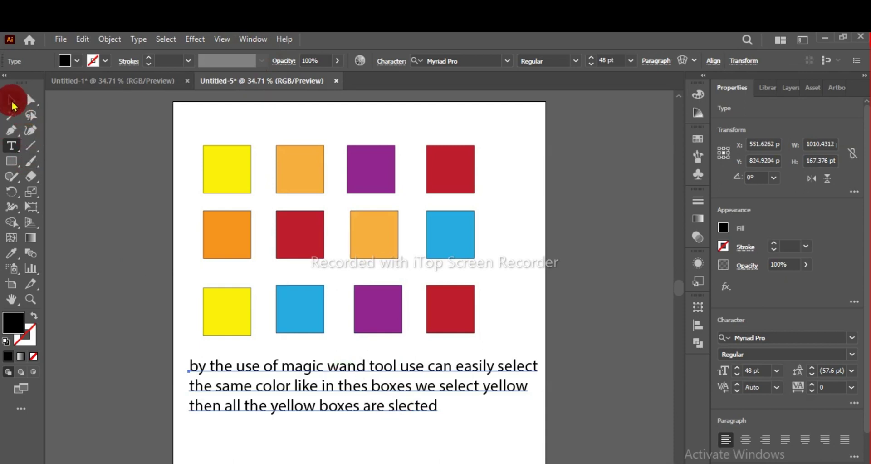
pyautogui.moveTo(340, 364); pyautogui.dragTo(352, 390)
pyautogui.press('Delete')
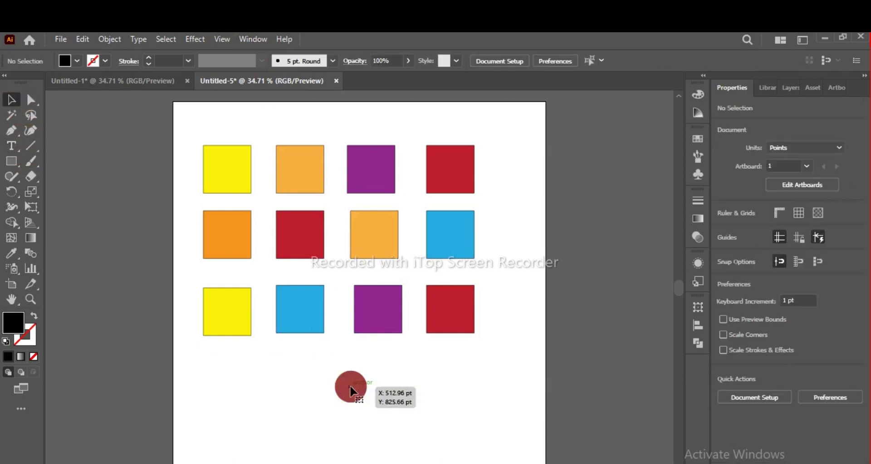
# Select all four squares in the top row by drawing a freehand outline with the Lasso tool.
pyautogui.click(31, 117)
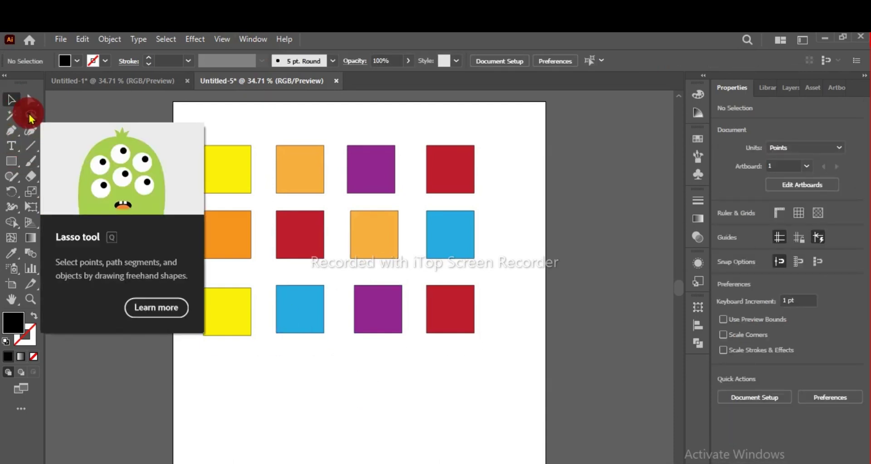
pyautogui.click(30, 118)
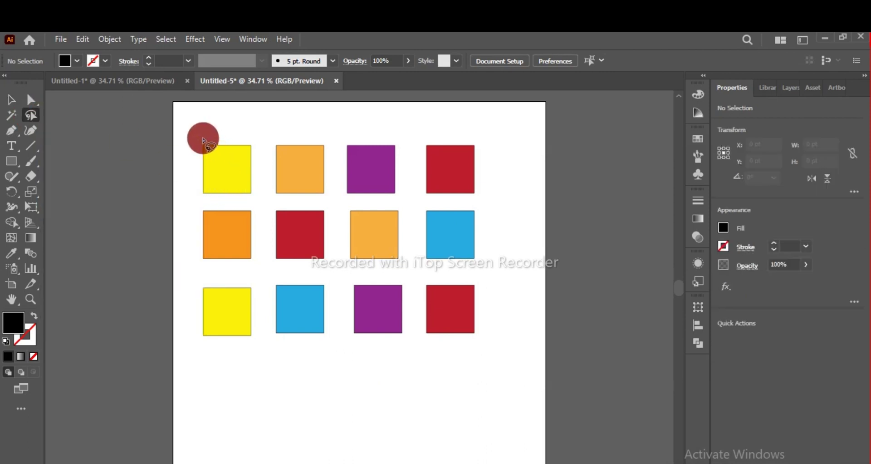
pyautogui.moveTo(202, 138)
pyautogui.mouseDown()
pyautogui.moveTo(215, 186)
pyautogui.moveTo(251, 184)
pyautogui.moveTo(255, 161)
pyautogui.moveTo(240, 137)
pyautogui.moveTo(204, 136)
pyautogui.moveTo(199, 150)
pyautogui.moveTo(239, 177)
pyautogui.moveTo(308, 185)
pyautogui.moveTo(332, 161)
pyautogui.moveTo(315, 138)
pyautogui.moveTo(282, 153)
pyautogui.moveTo(299, 191)
pyautogui.moveTo(333, 199)
pyautogui.moveTo(396, 186)
pyautogui.moveTo(398, 172)
pyautogui.moveTo(379, 152)
pyautogui.moveTo(357, 152)
pyautogui.moveTo(367, 185)
pyautogui.moveTo(478, 197)
pyautogui.moveTo(481, 154)
pyautogui.moveTo(453, 139)
pyautogui.moveTo(430, 141)
pyautogui.moveTo(427, 159)
pyautogui.moveTo(451, 176)
pyautogui.mouseUp()
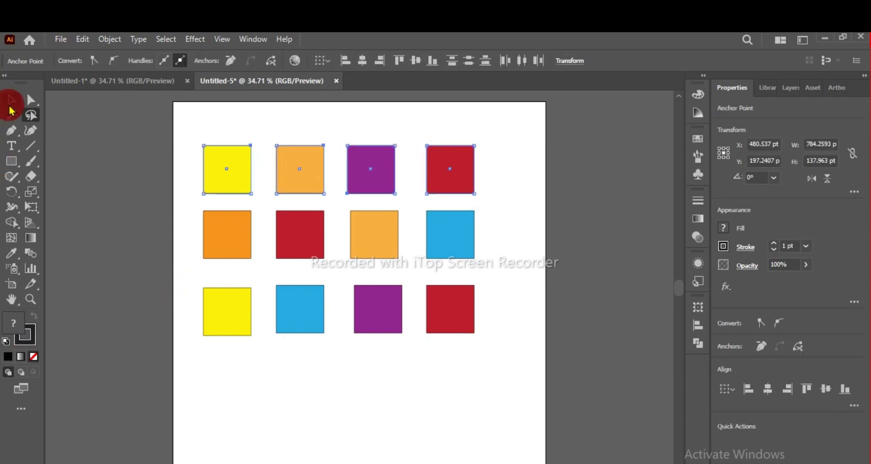
# Start a 48 pt text note below the colored squares reading "in this way you can select the".
pyautogui.click(13, 151)
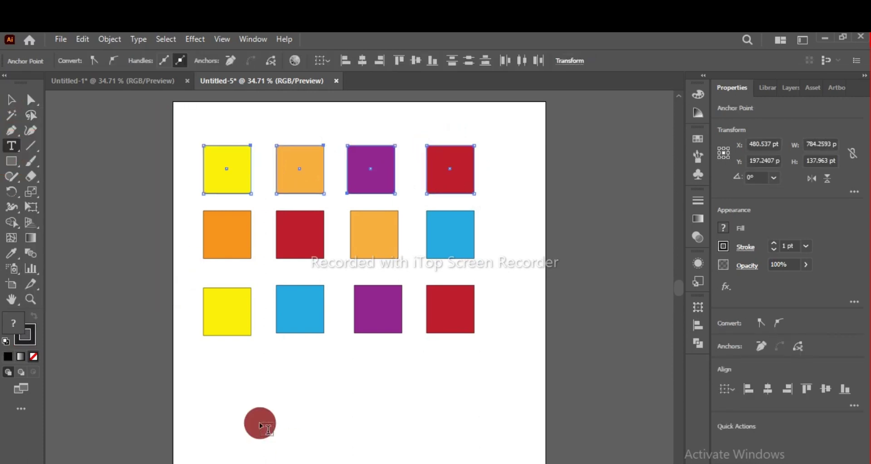
pyautogui.click(214, 362)
pyautogui.press('BackSpace')
pyautogui.write('in th')
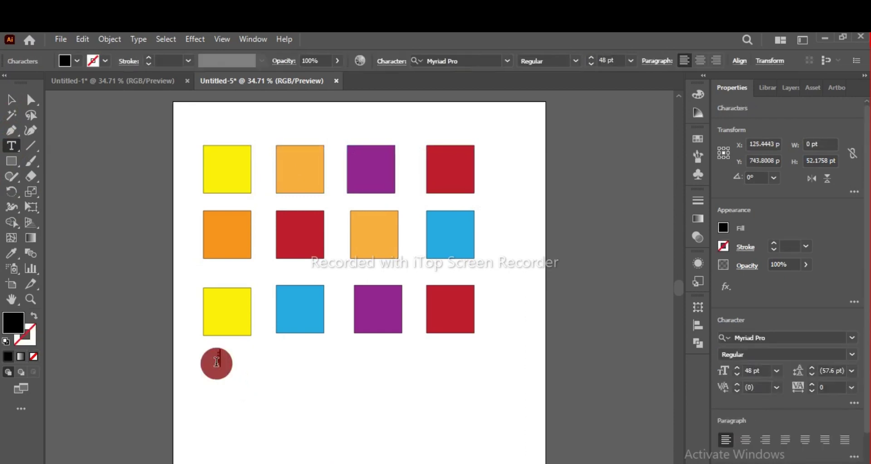
pyautogui.write('is w')
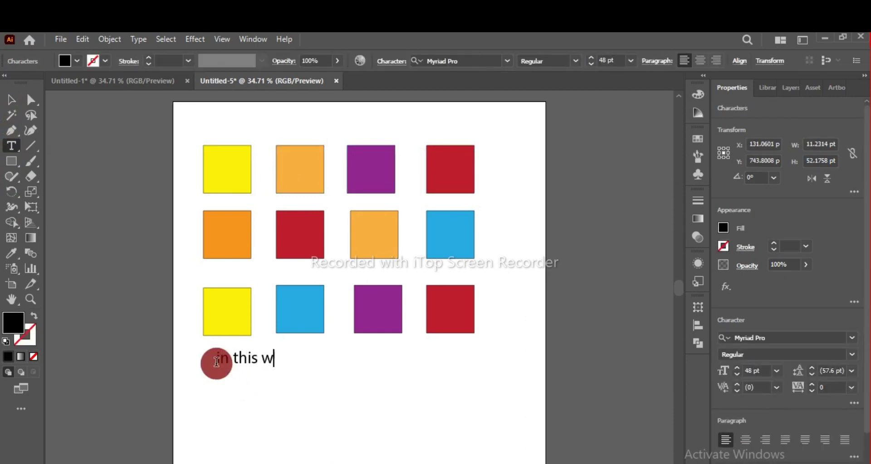
pyautogui.write('ay u')
pyautogui.press('BackSpace')
pyautogui.write('you can')
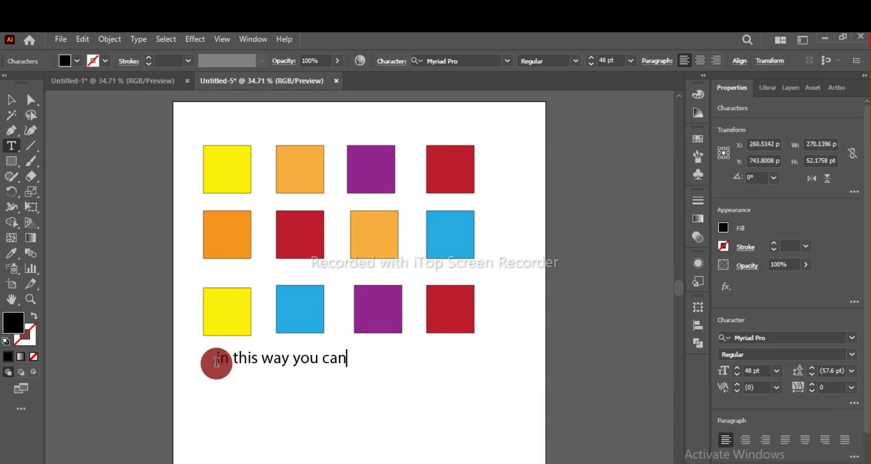
pyautogui.write(' select the')
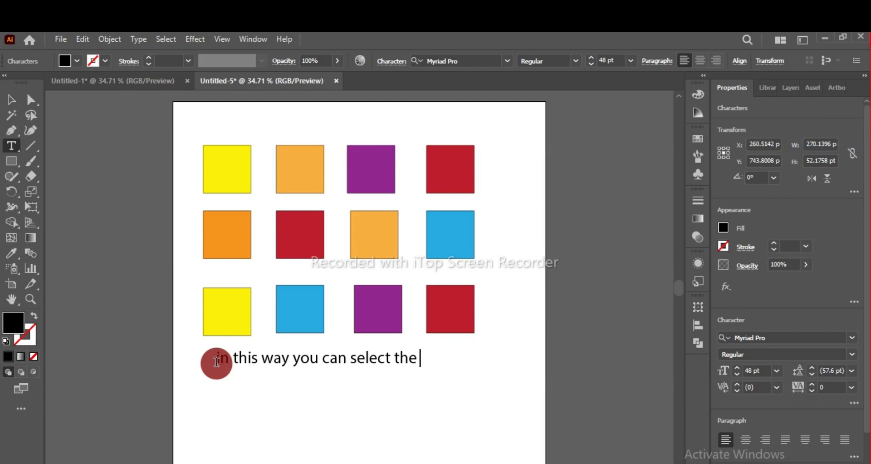
# Continue the note with "things as many as you wants i show you some other method".
pyautogui.write(' thind')
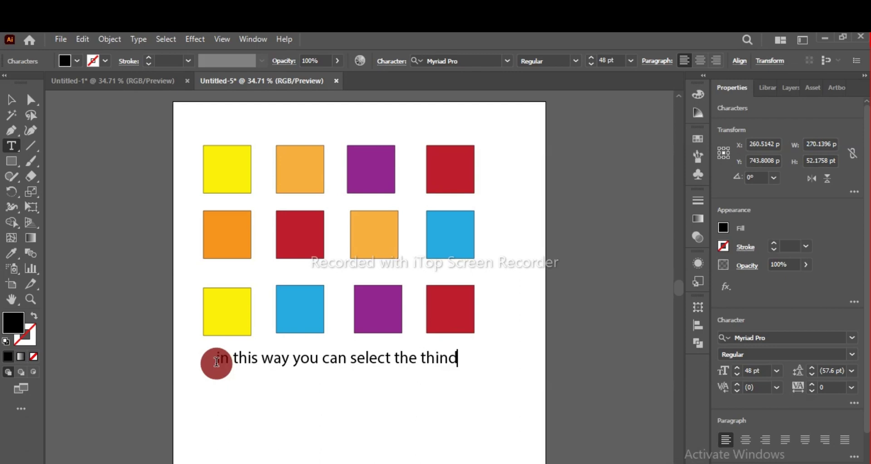
pyautogui.press('BackSpace')
pyautogui.write('gs as man')
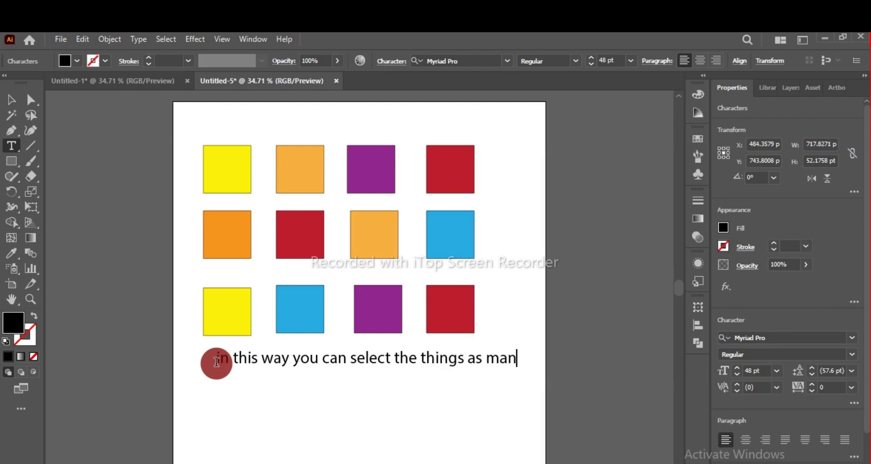
pyautogui.write('y as')
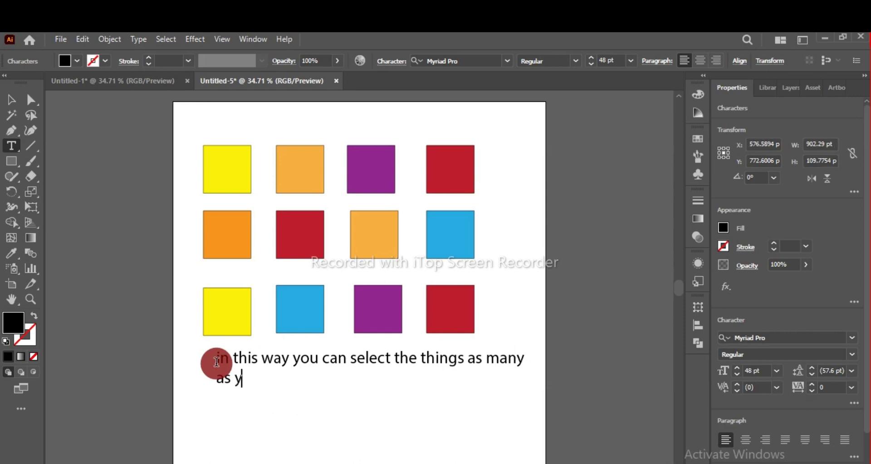
pyautogui.write(' you wan')
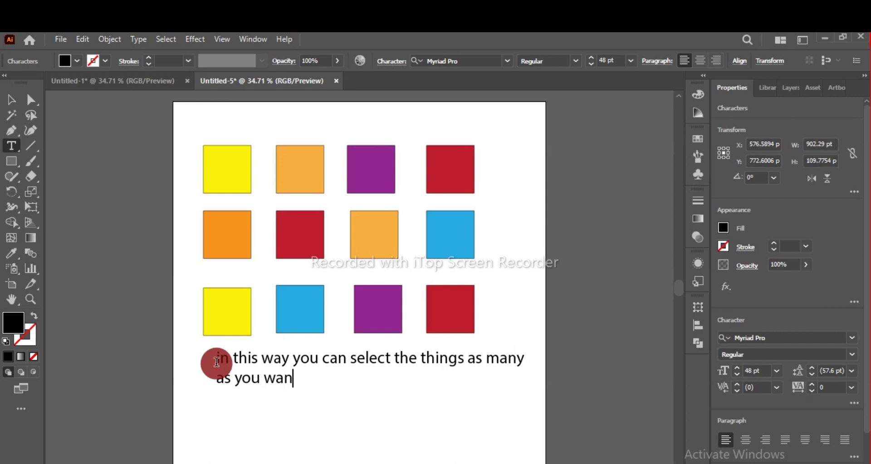
pyautogui.write('ts i show y')
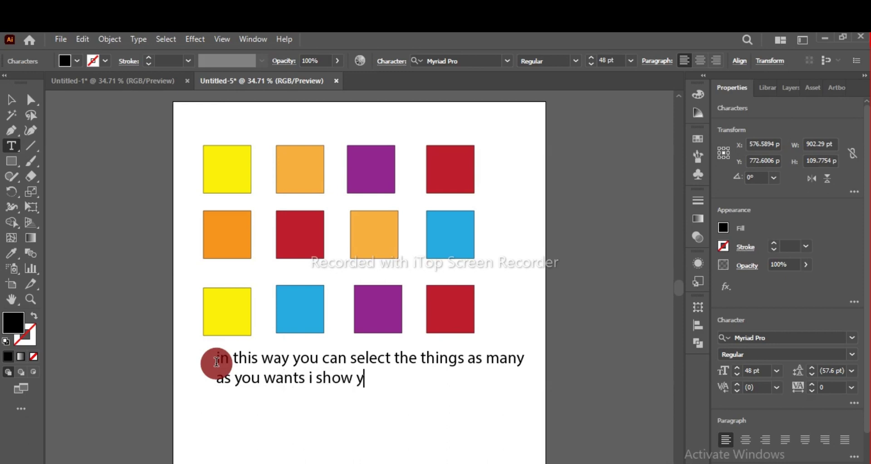
pyautogui.write('ou saome')
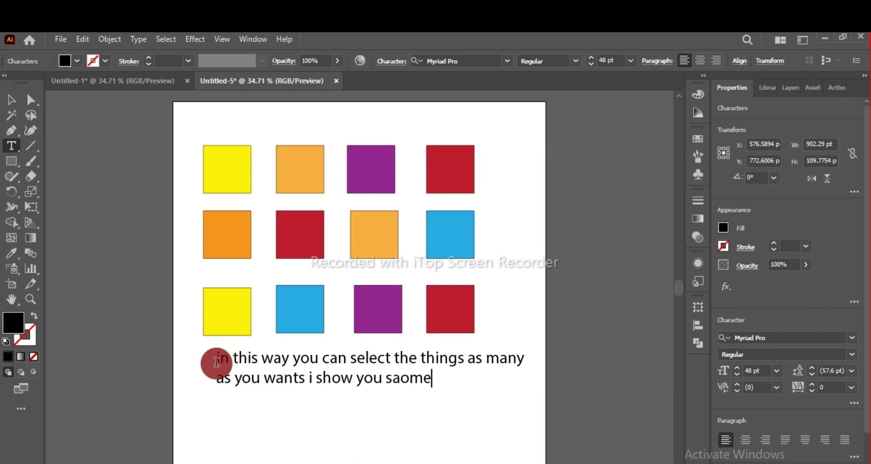
pyautogui.press('BackSpace')
pyautogui.press('BackSpace')
pyautogui.press('BackSpace')
pyautogui.press('BackSpace')
pyautogui.write('ome other')
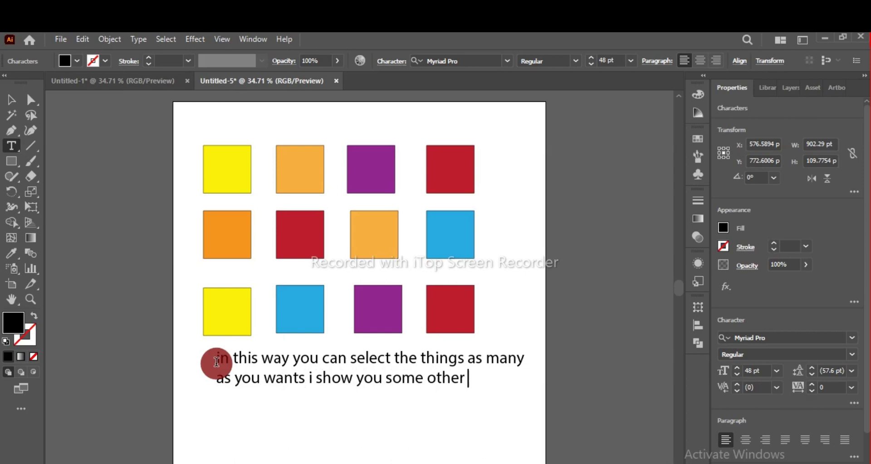
pyautogui.write(' method ')
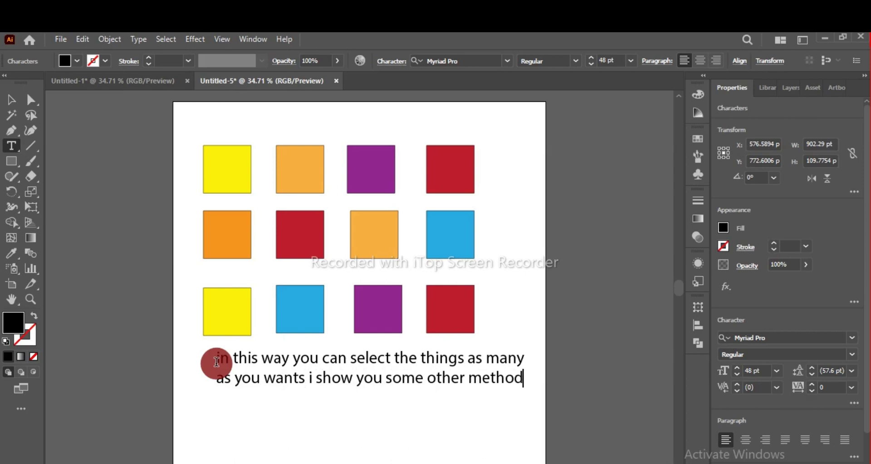
# Finish the note with "of selection its short key is (Q)".
pyautogui.write('of s')
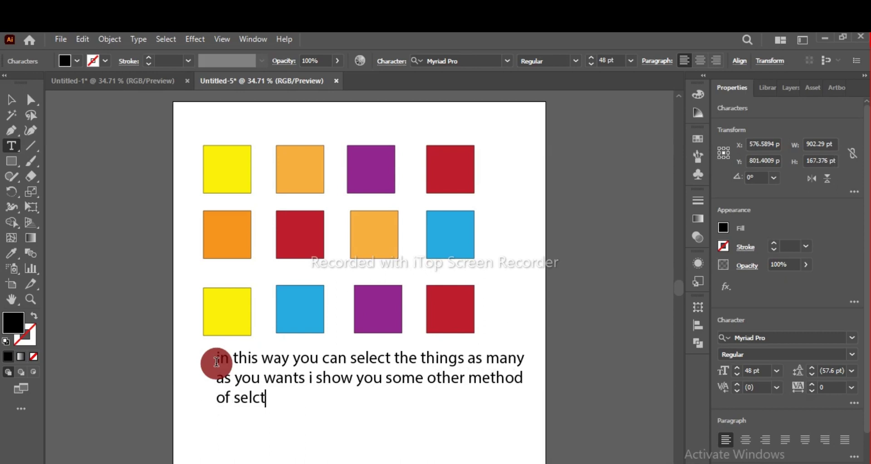
pyautogui.write('election it')
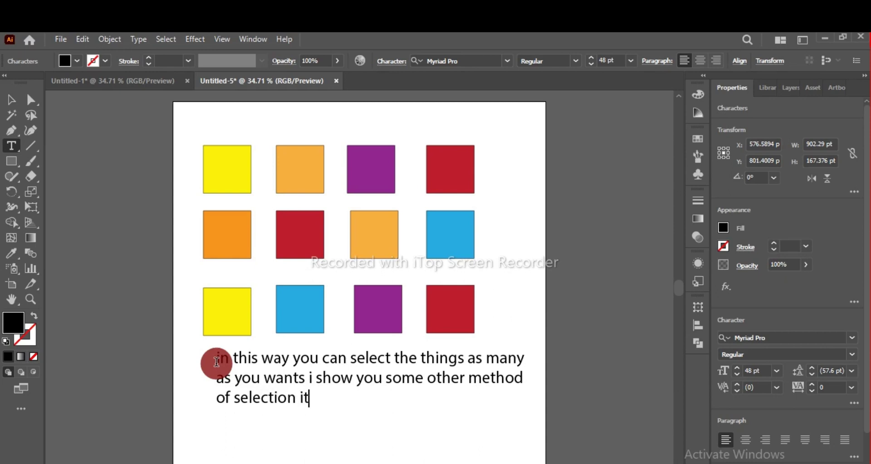
pyautogui.write('s short')
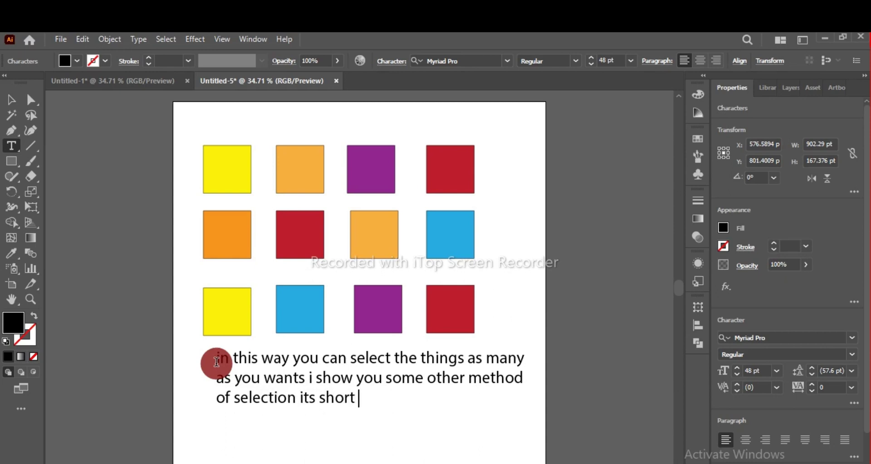
pyautogui.write(' key is (Q')
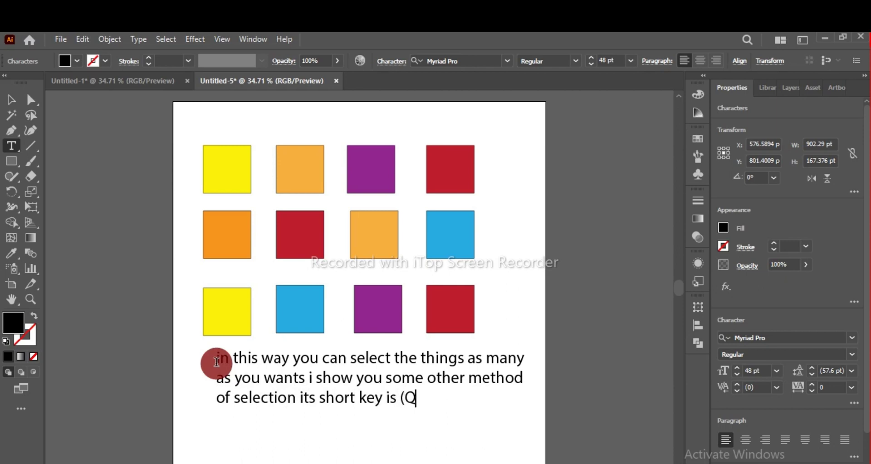
pyautogui.write(')')
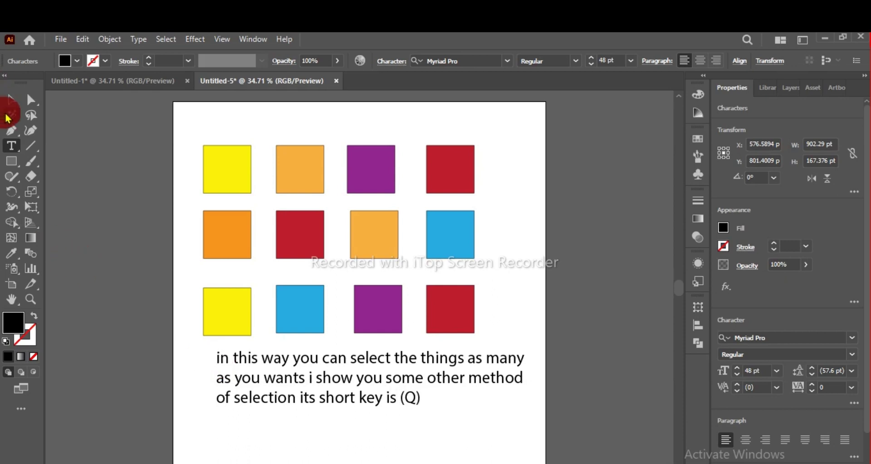
# Lasso the top-left yellow square, the whole middle row and the bottom blue, purple and red squares, and clear the selection.
pyautogui.click(31, 115)
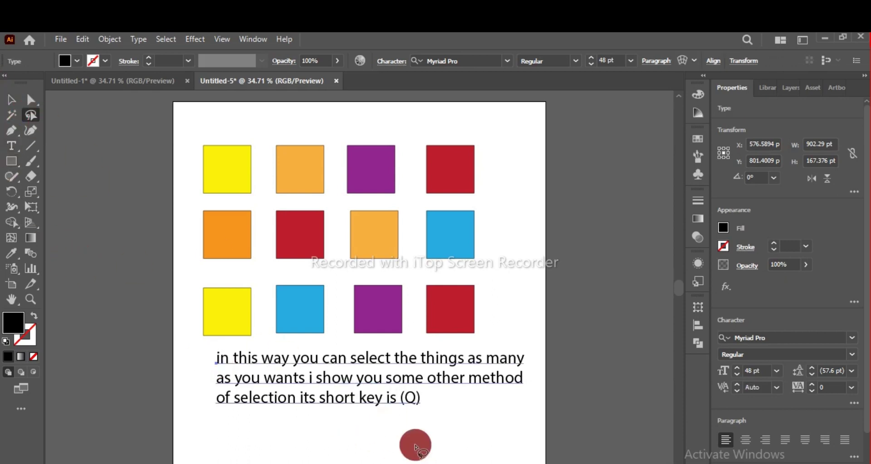
pyautogui.moveTo(227, 165)
pyautogui.mouseDown()
pyautogui.moveTo(254, 172)
pyautogui.moveTo(295, 236)
pyautogui.moveTo(438, 244)
pyautogui.moveTo(472, 337)
pyautogui.moveTo(442, 308)
pyautogui.moveTo(300, 303)
pyautogui.mouseUp()
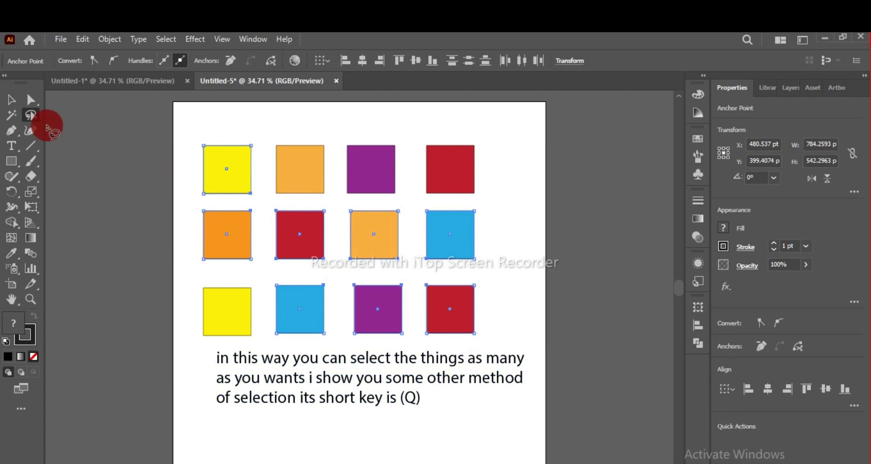
pyautogui.click(200, 122)
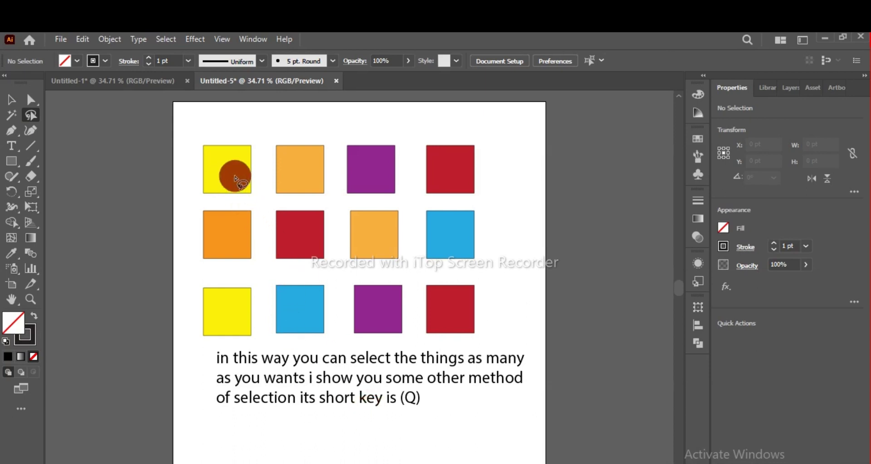
# Lasso diagonally through the top-left yellow, middle-row red and light orange, and bottom purple and red squares, and deselect everything.
pyautogui.moveTo(235, 176)
pyautogui.mouseDown()
pyautogui.moveTo(382, 302)
pyautogui.moveTo(457, 316)
pyautogui.mouseUp()
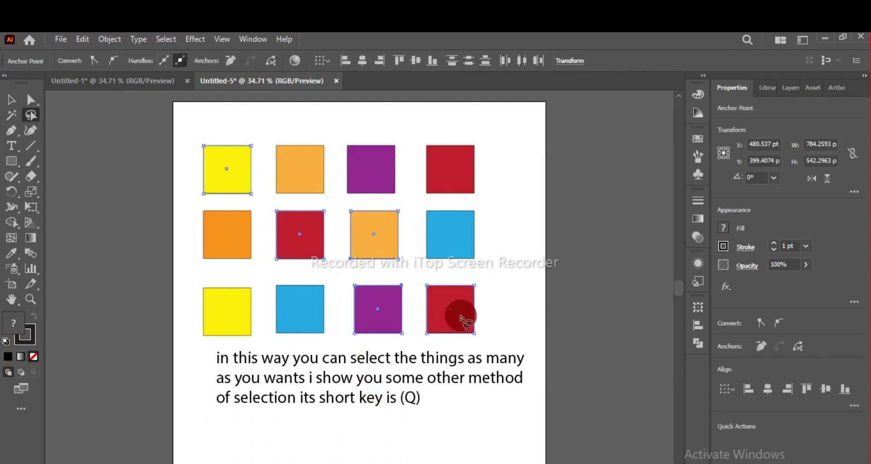
pyautogui.click(333, 402)
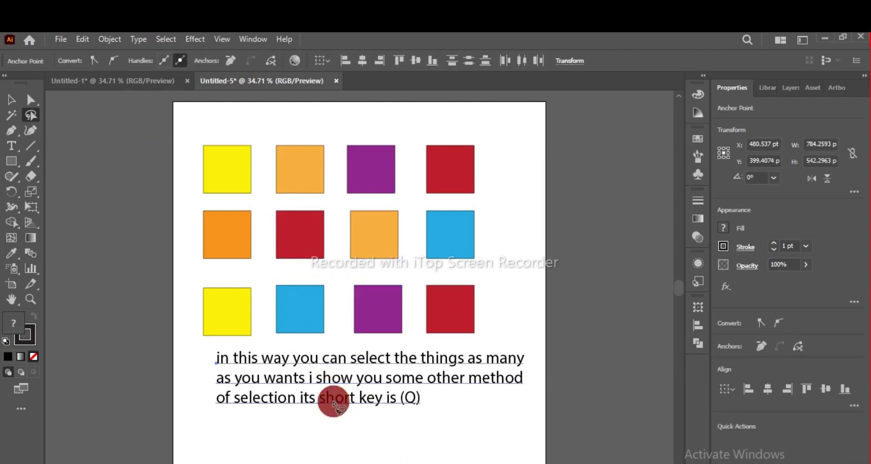
pyautogui.click(341, 450)
# Add a separate 48 pt text line below the note reading "then hold shift and select the boxes".
pyautogui.click(10, 144)
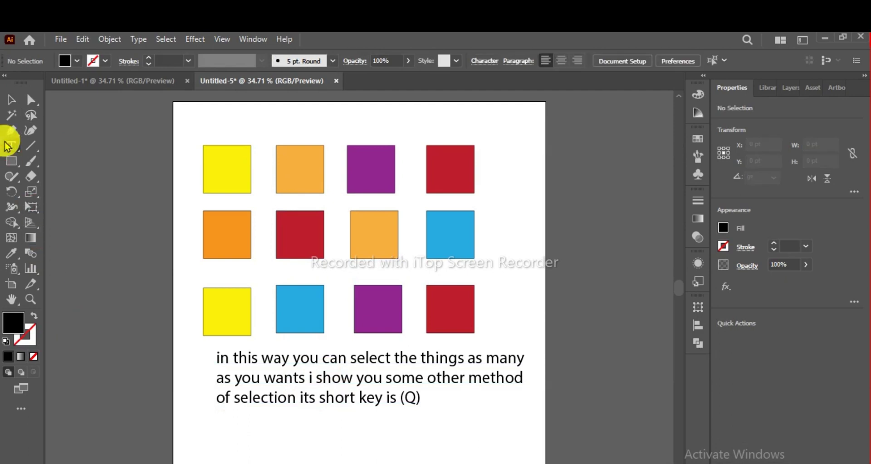
pyautogui.click(221, 405)
pyautogui.press('BackSpace')
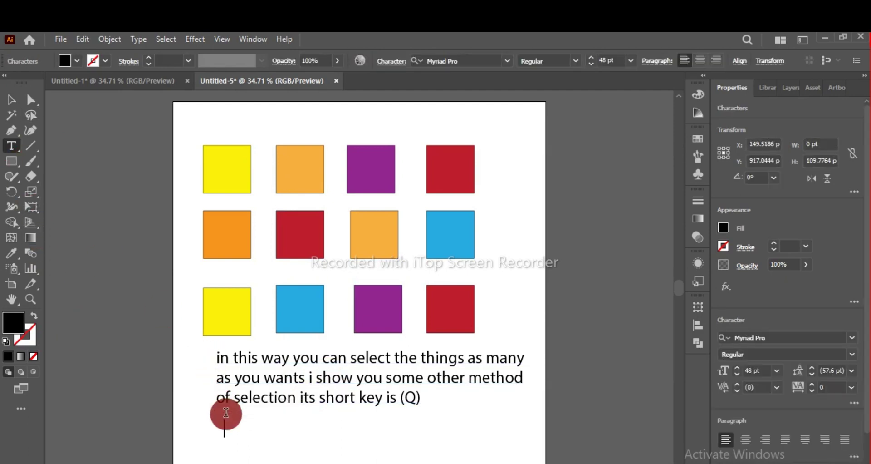
pyautogui.write('then hold ')
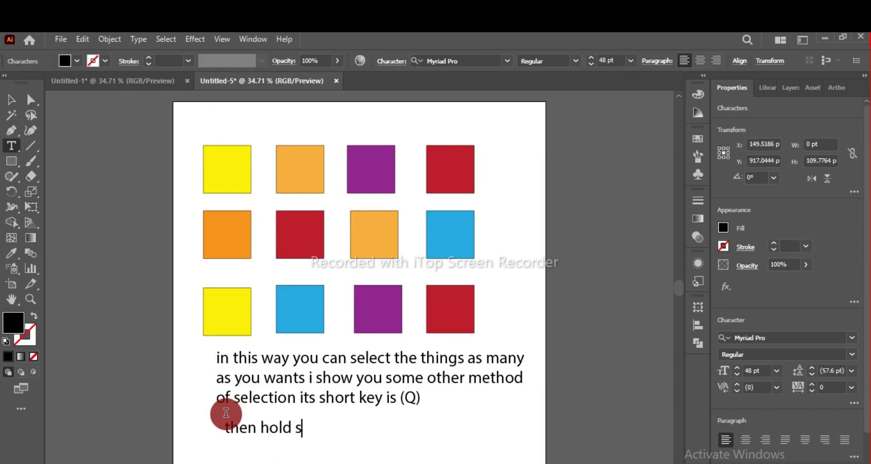
pyautogui.write('shith')
pyautogui.press('BackSpace')
pyautogui.press('BackSpace')
pyautogui.write('ft and s')
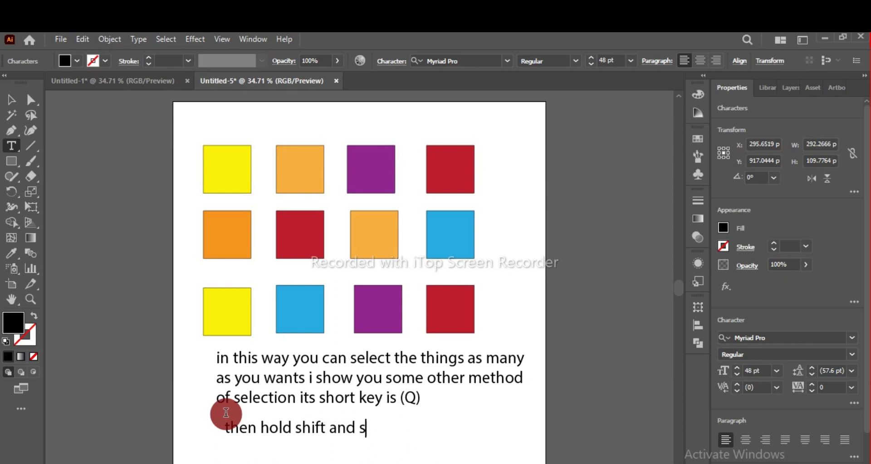
pyautogui.write('elect the')
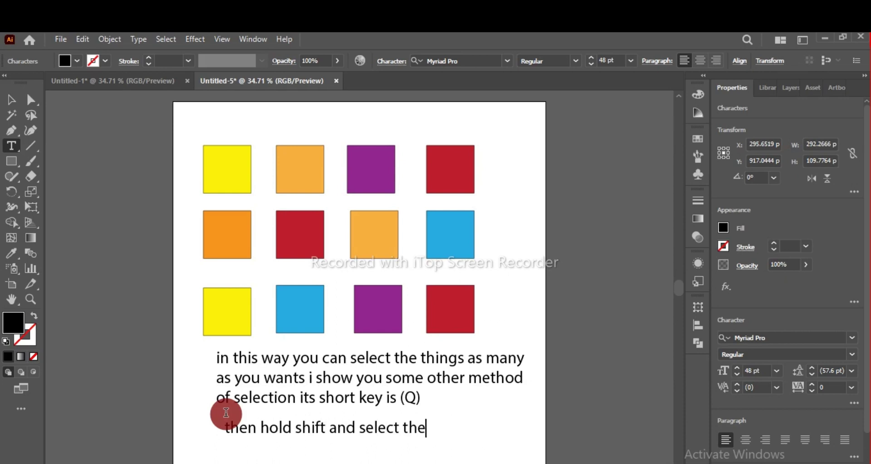
pyautogui.write(' boxes')
pyautogui.click(11, 100)
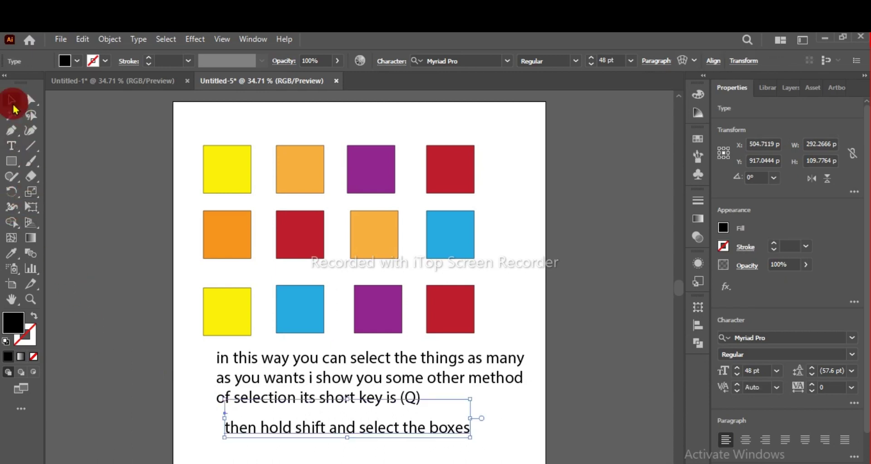
pyautogui.moveTo(208, 133)
pyautogui.mouseDown()
pyautogui.moveTo(265, 163)
pyautogui.moveTo(246, 186)
pyautogui.mouseUp()
pyautogui.click(31, 115)
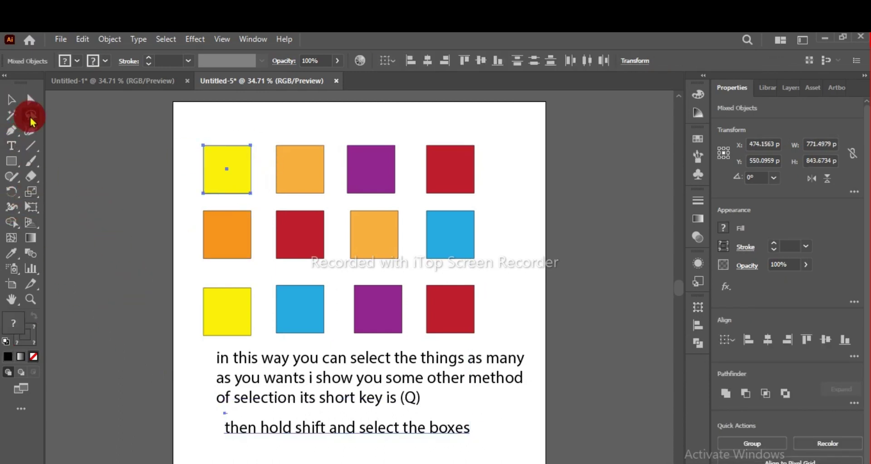
pyautogui.click(11, 100)
pyautogui.click(182, 120)
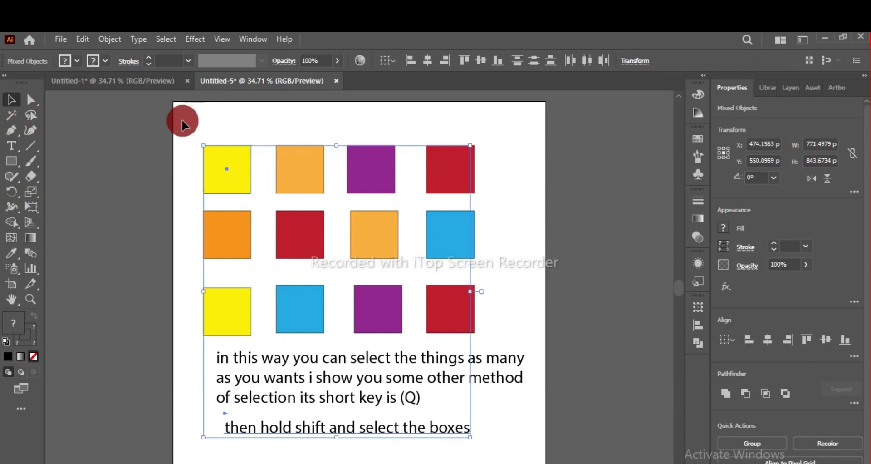
# Lasso the top yellow and light orange squares, the first three middle-row squares and the entire bottom row.
pyautogui.click(31, 116)
pyautogui.moveTo(233, 164)
pyautogui.mouseDown()
pyautogui.moveTo(214, 151)
pyautogui.moveTo(206, 170)
pyautogui.moveTo(216, 182)
pyautogui.moveTo(241, 185)
pyautogui.moveTo(252, 208)
pyautogui.moveTo(247, 241)
pyautogui.moveTo(229, 245)
pyautogui.moveTo(222, 225)
pyautogui.moveTo(251, 259)
pyautogui.moveTo(255, 307)
pyautogui.moveTo(241, 324)
pyautogui.moveTo(219, 313)
pyautogui.moveTo(289, 305)
pyautogui.moveTo(315, 323)
pyautogui.moveTo(308, 332)
pyautogui.moveTo(303, 316)
pyautogui.moveTo(373, 310)
pyautogui.moveTo(380, 322)
pyautogui.moveTo(367, 308)
pyautogui.moveTo(411, 304)
pyautogui.moveTo(451, 310)
pyautogui.mouseUp()
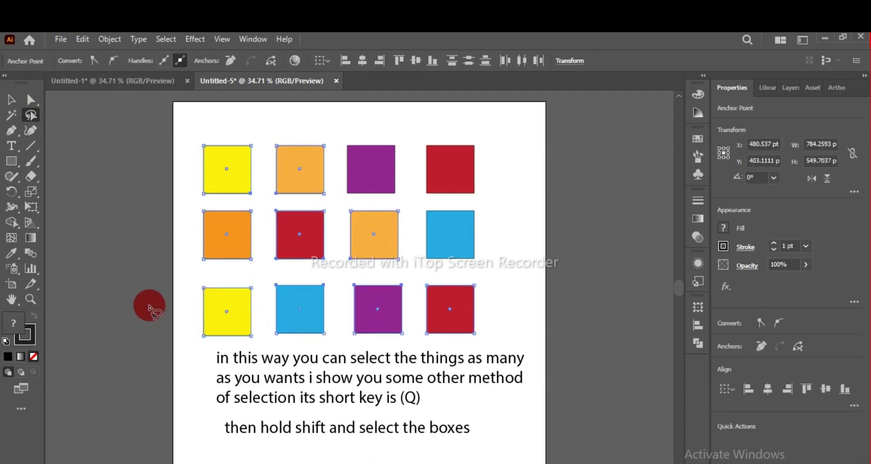
# Clear the current selection, move the whole grid of twelve squares about 45 pt right and 69 pt up, and deselect it.
pyautogui.click(13, 101)
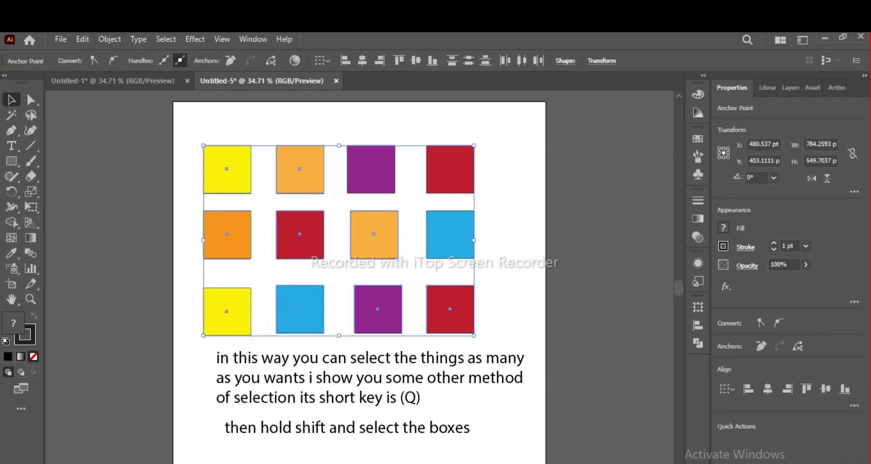
pyautogui.click(471, 439)
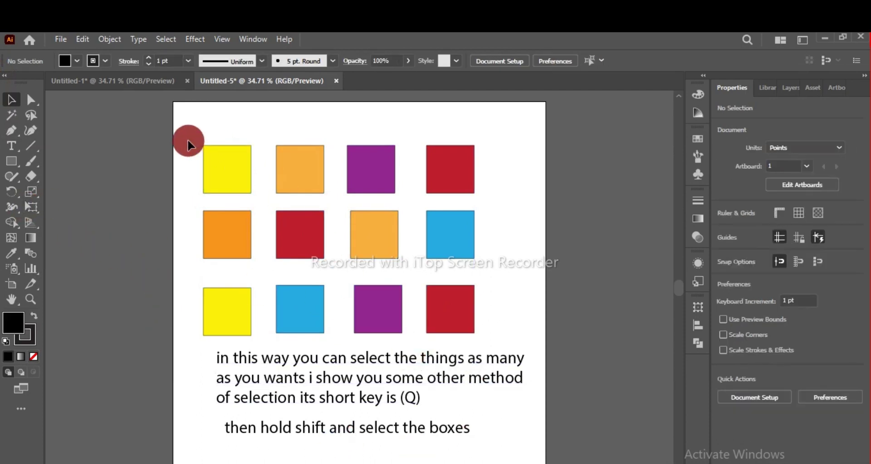
pyautogui.moveTo(480, 269); pyautogui.dragTo(472, 305)
pyautogui.click(497, 439)
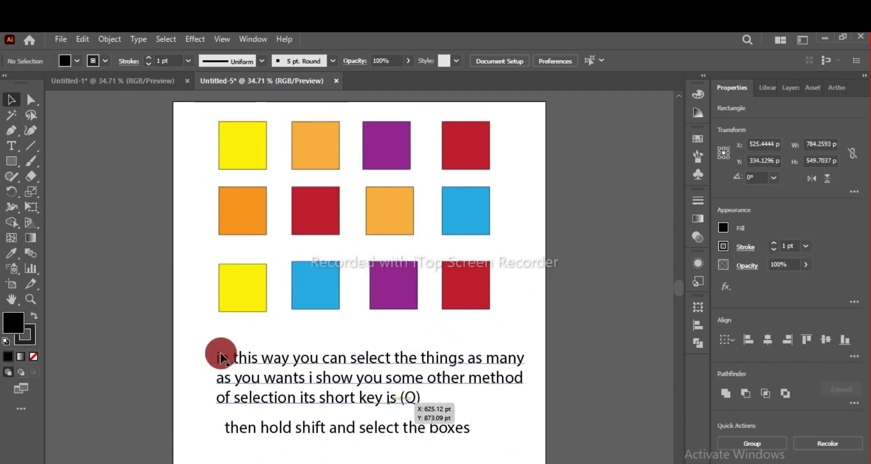
# Move both text notes slightly up together, closer beneath the grid of squares, and deselect them.
pyautogui.click(426, 423)
pyautogui.moveTo(440, 421); pyautogui.dragTo(439, 404)
pyautogui.click(501, 325)
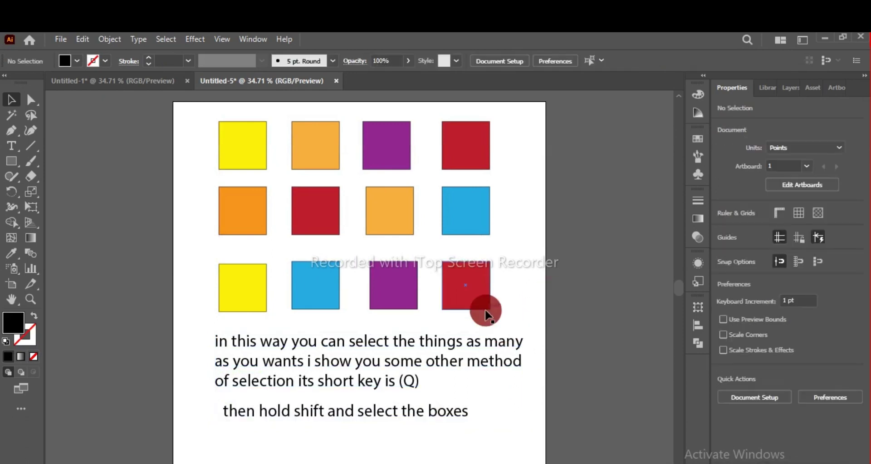
# Lasso all twelve squares across the three rows of the grid and clear the selection.
pyautogui.click(25, 116)
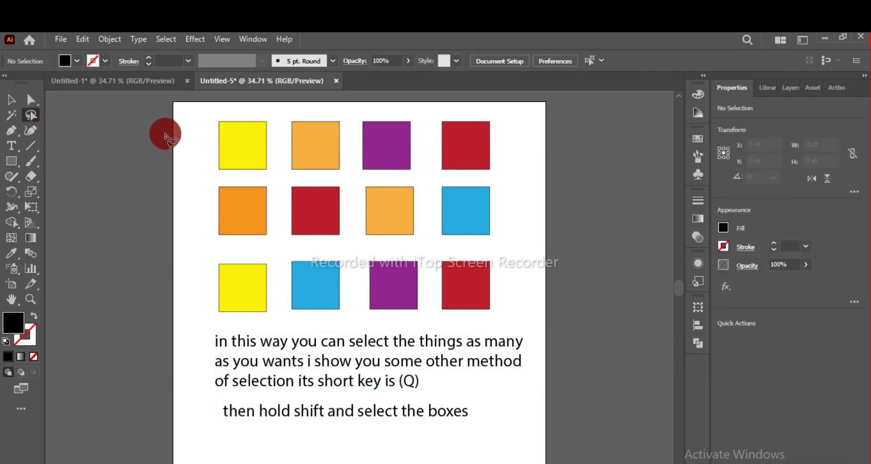
pyautogui.moveTo(231, 148)
pyautogui.mouseDown()
pyautogui.moveTo(464, 155)
pyautogui.moveTo(480, 221)
pyautogui.moveTo(235, 217)
pyautogui.moveTo(245, 296)
pyautogui.moveTo(481, 295)
pyautogui.mouseUp()
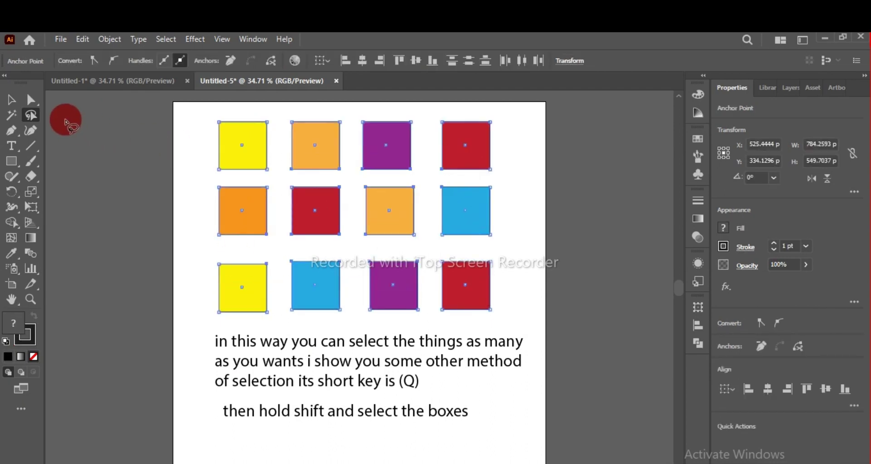
pyautogui.click(12, 100)
pyautogui.click(323, 436)
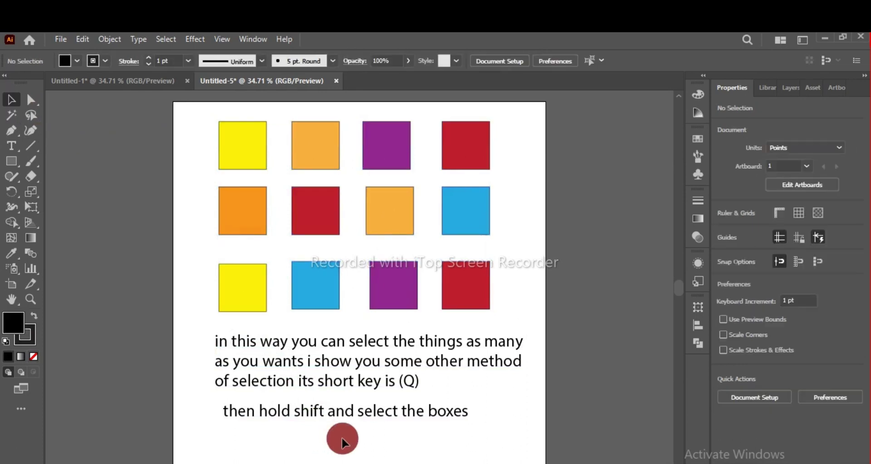